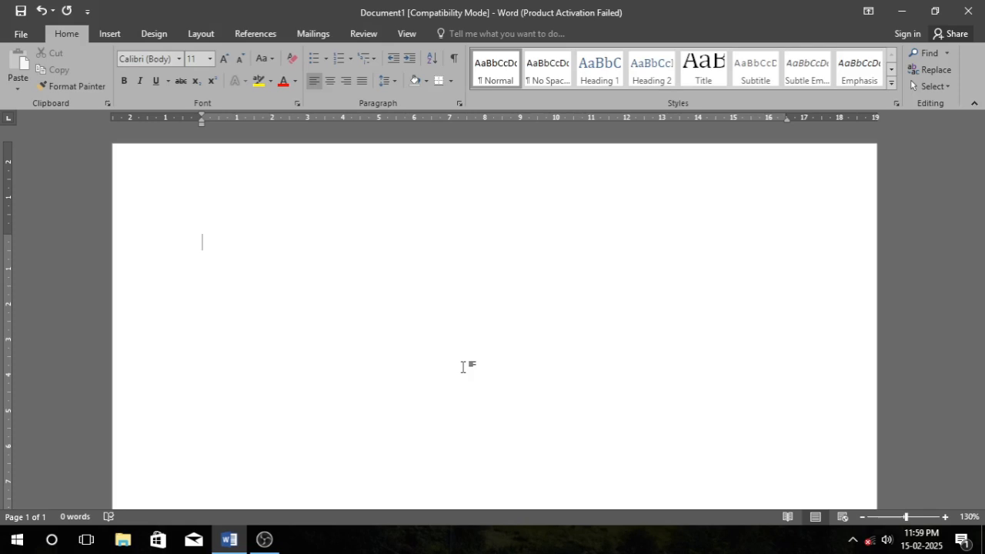
Generate sample paragraphs in the blank document by entering the =rand() formula.
type("=rand()")
key("Return")
Select all the document's text, scroll through it, then clear the selection.
scroll(398, 226, "down", 2)
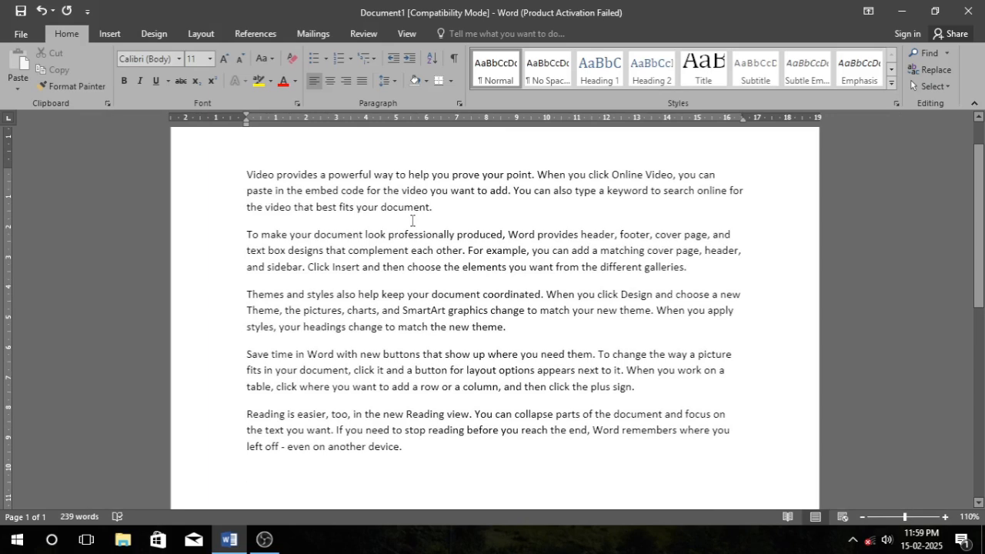
scroll(412, 220, "up", 1)
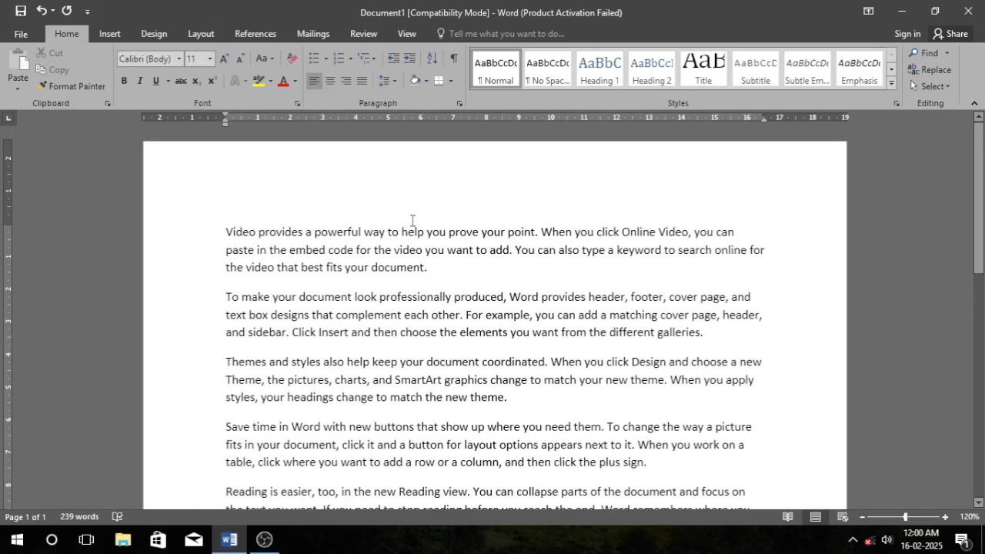
scroll(412, 220, "down", 1)
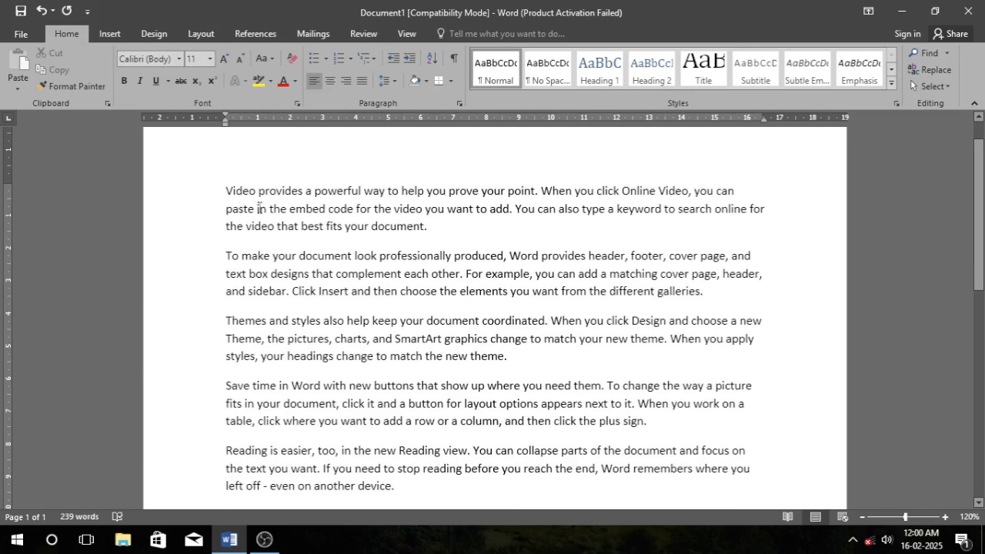
key("ctrl+a")
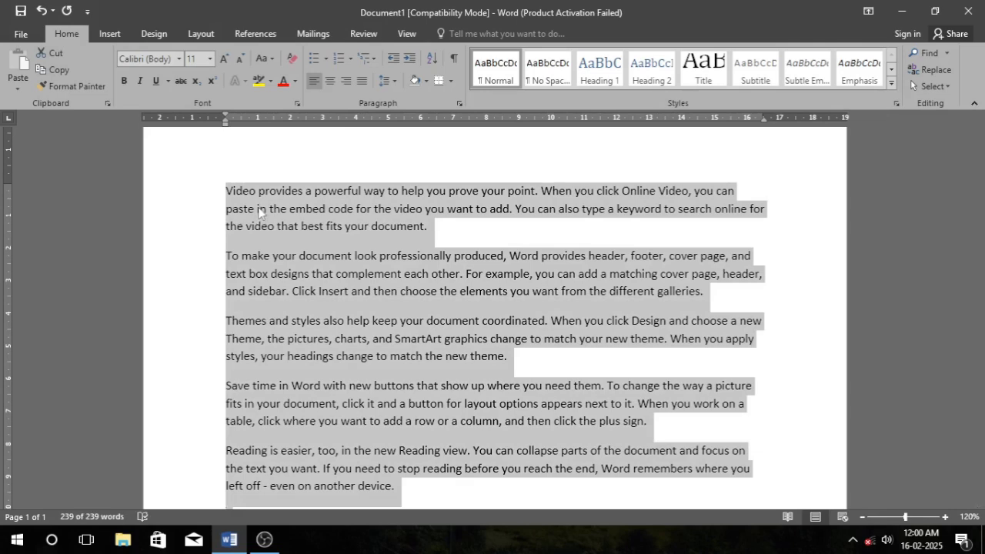
left_click(259, 210)
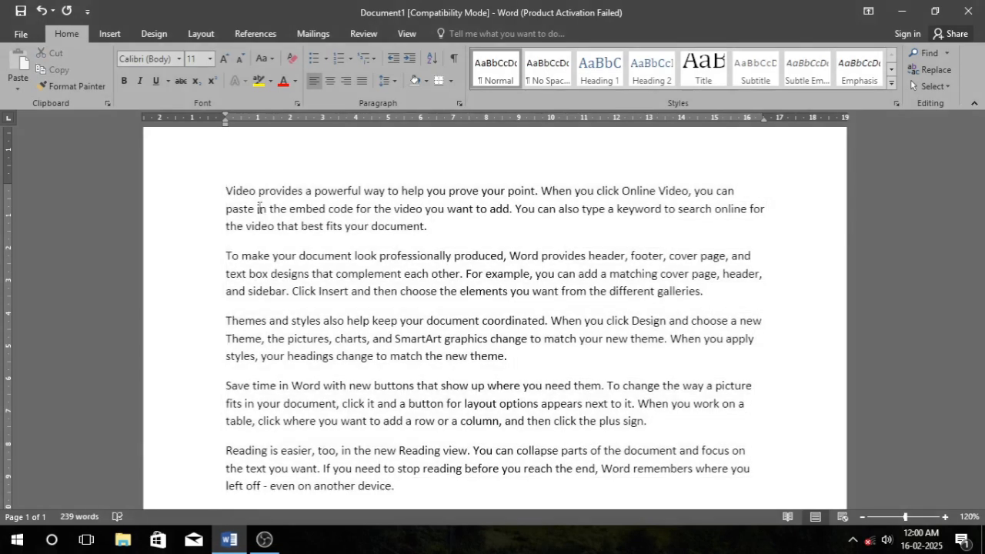
key("ctrl+a")
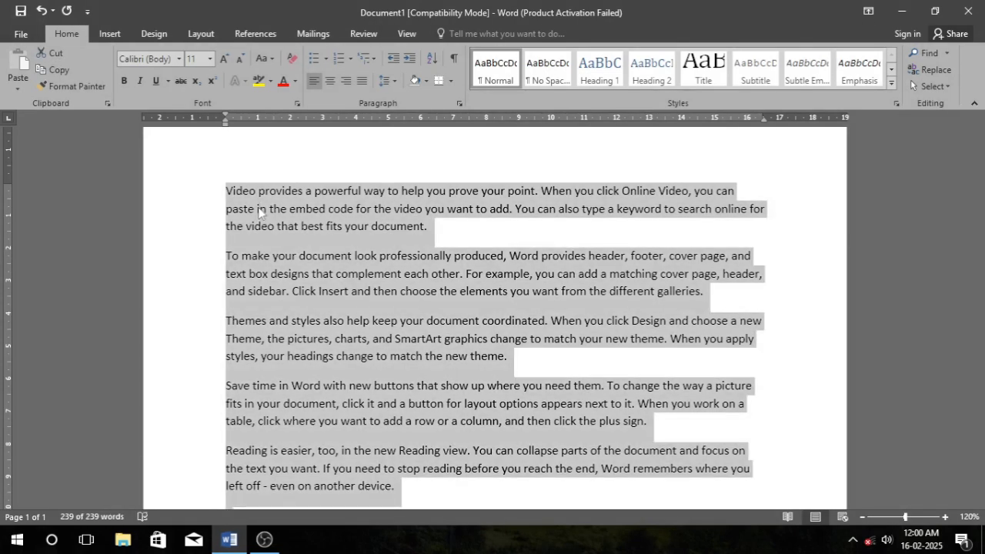
scroll(443, 331, "down", 4)
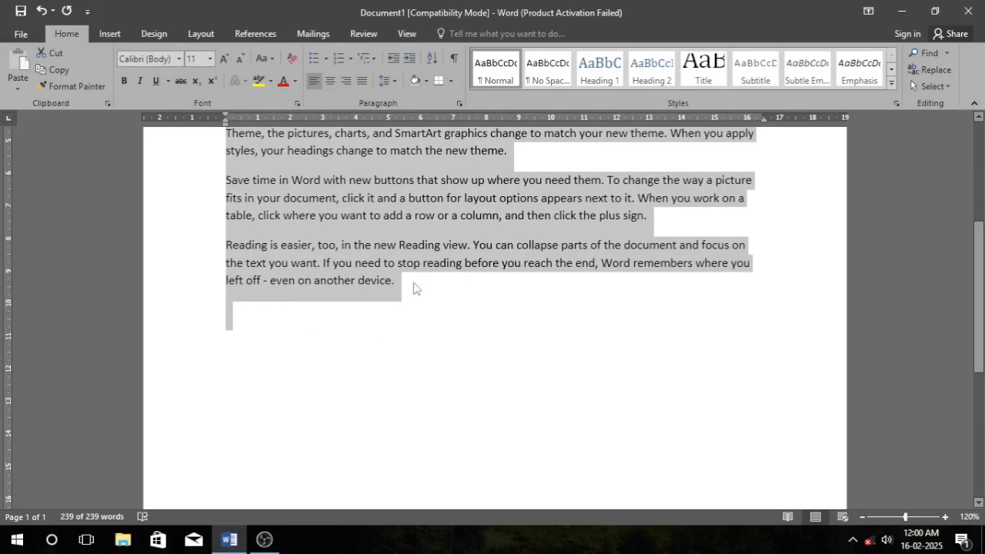
scroll(345, 315, "up", 5)
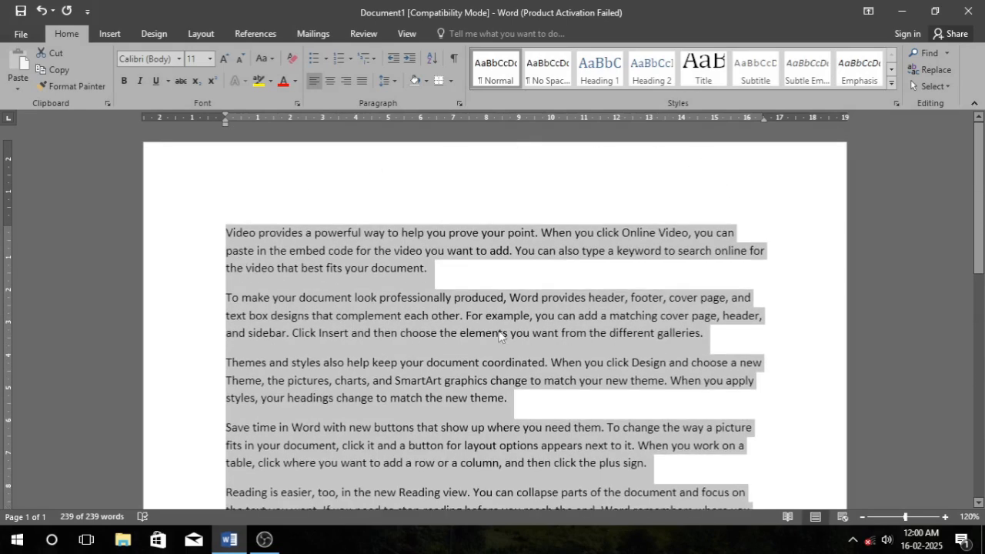
scroll(479, 299, "down", 1)
left_click(458, 291)
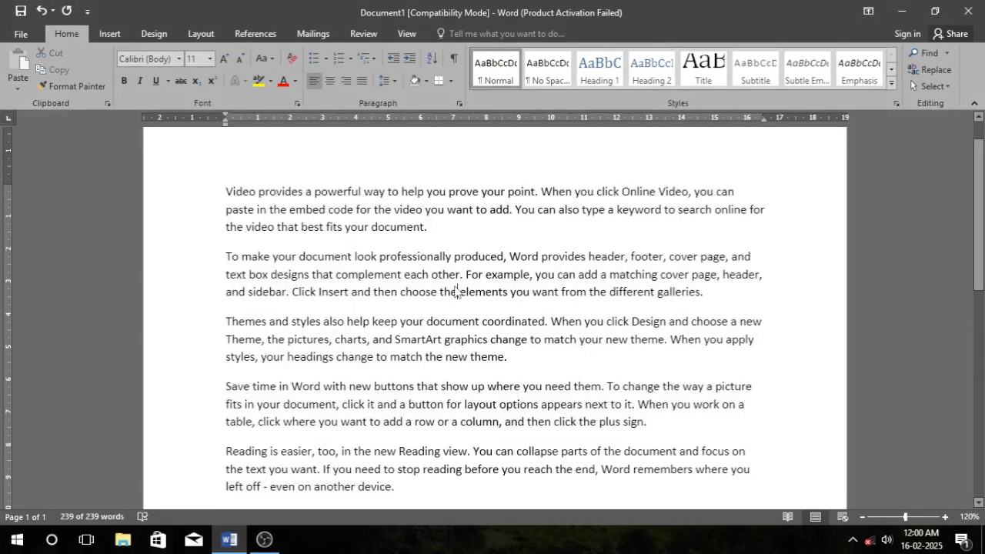
left_click(454, 220)
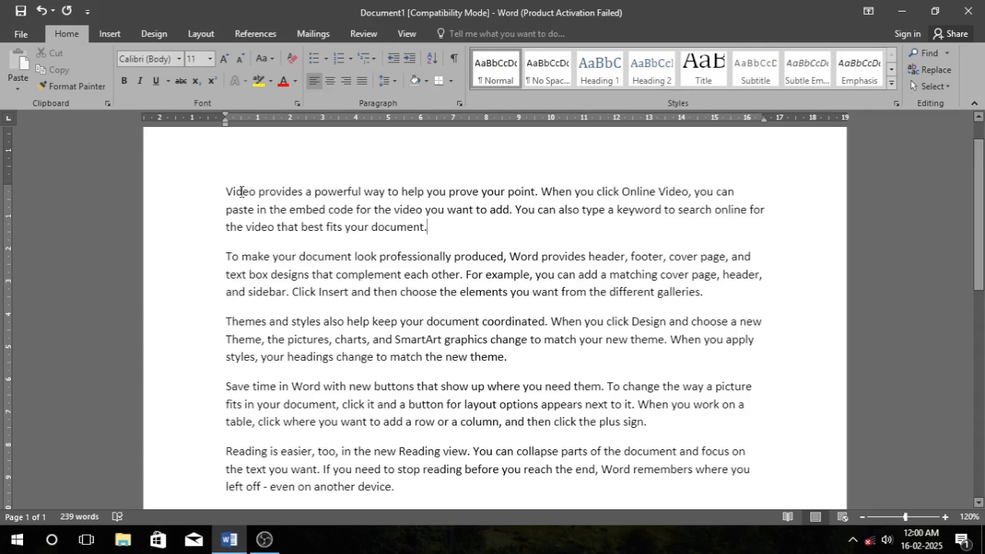
Copy the first paragraph, beginning "Video provides a powerful way".
left_click_drag(224, 192, 435, 233)
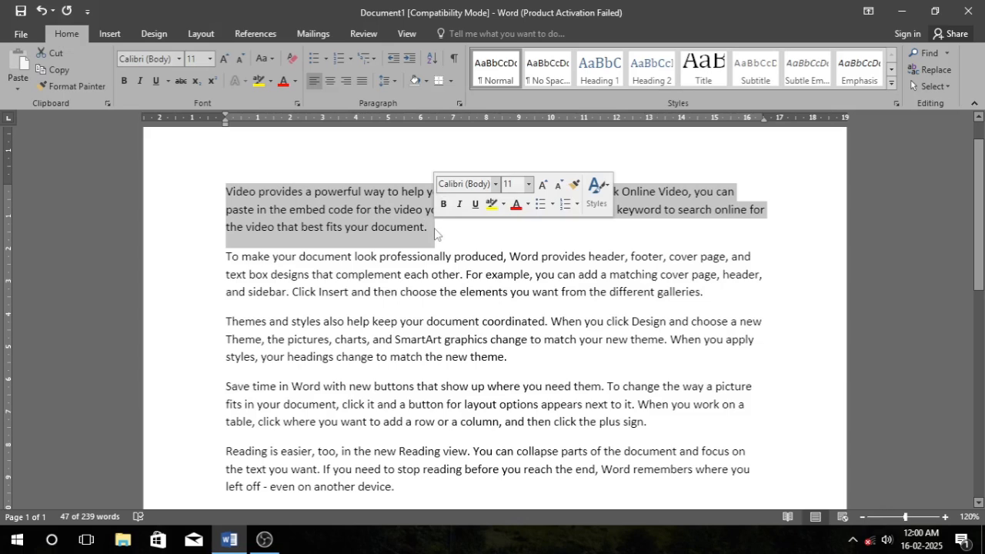
left_click(435, 233)
left_click_drag(438, 223, 218, 171)
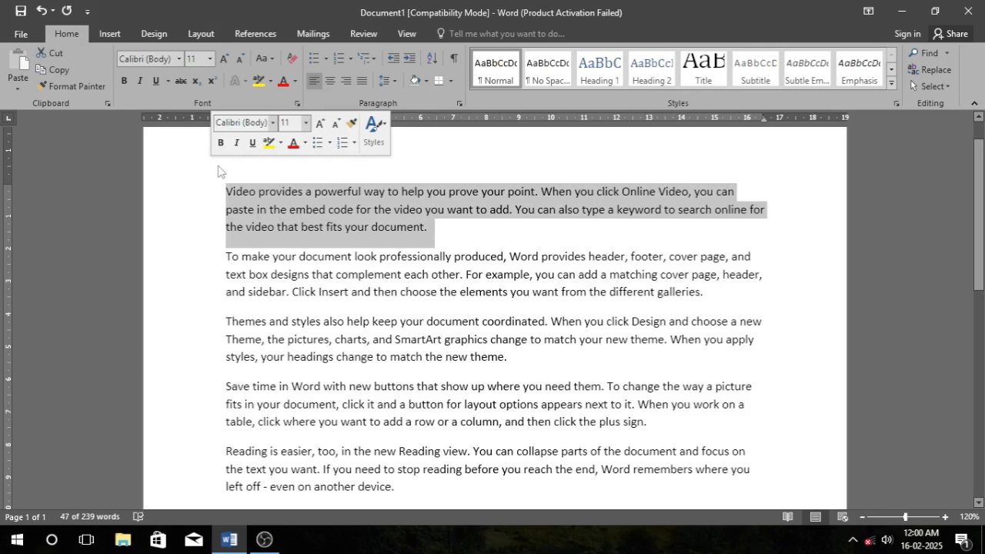
key("ctrl+c")
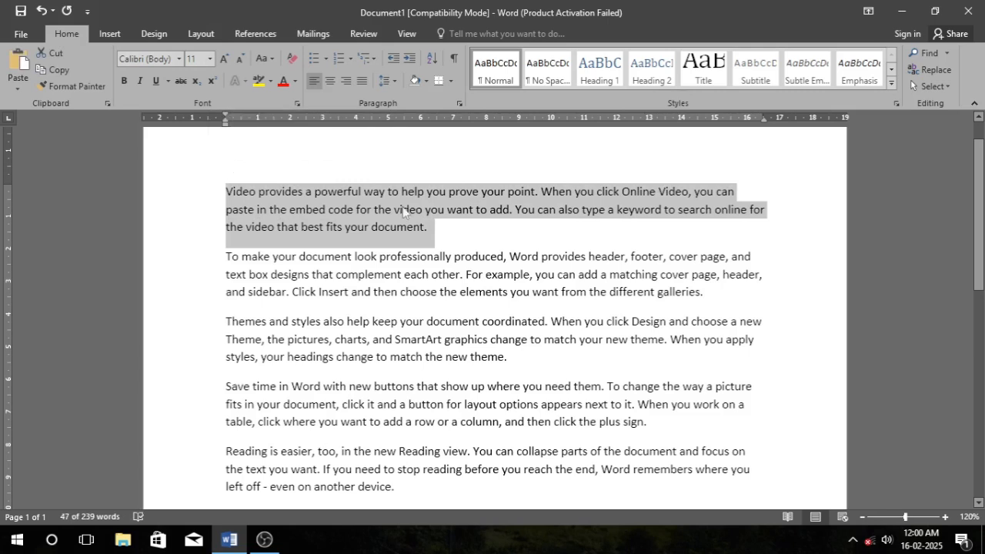
Paste the copied paragraph twice at the end of the document.
left_click(461, 248)
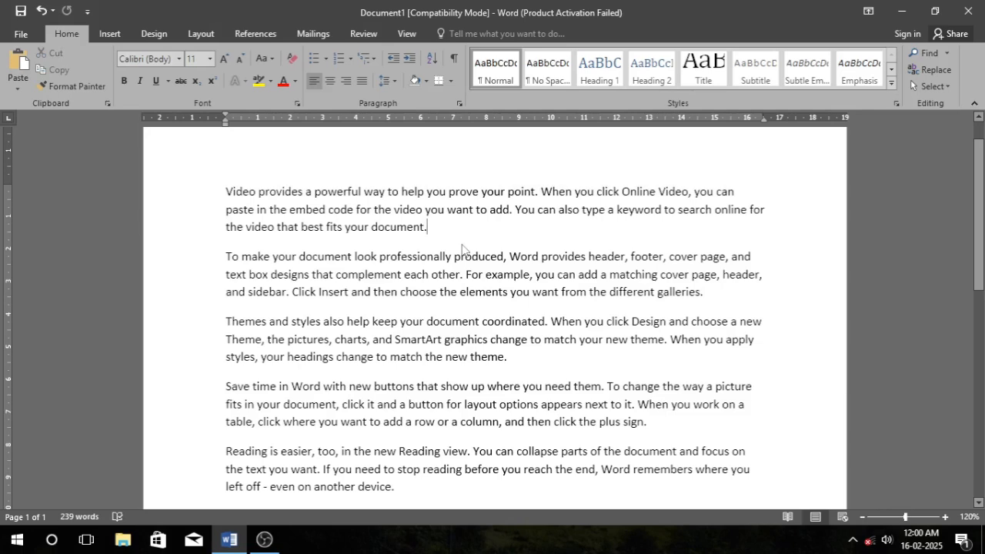
scroll(471, 238, "down", 4)
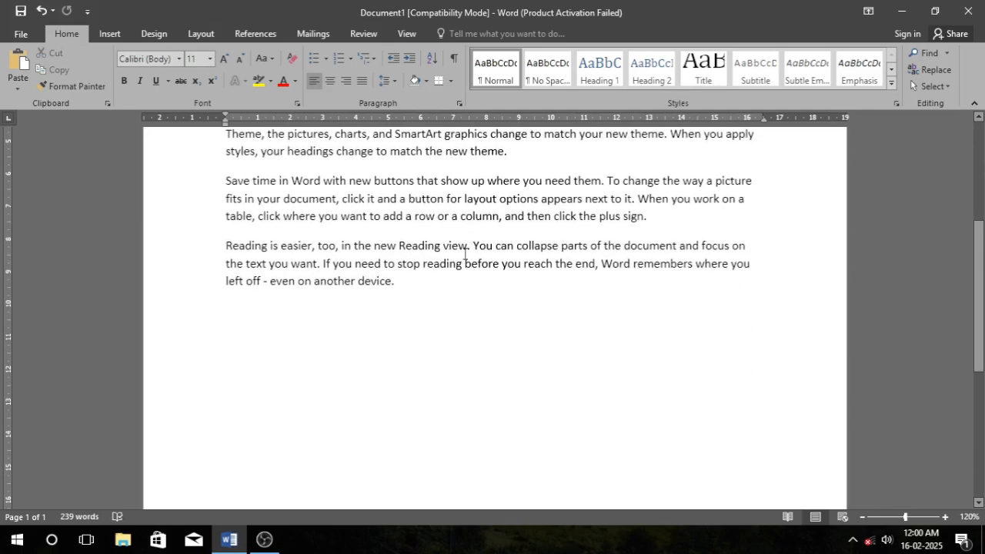
left_click(300, 335)
key("ctrl+v")
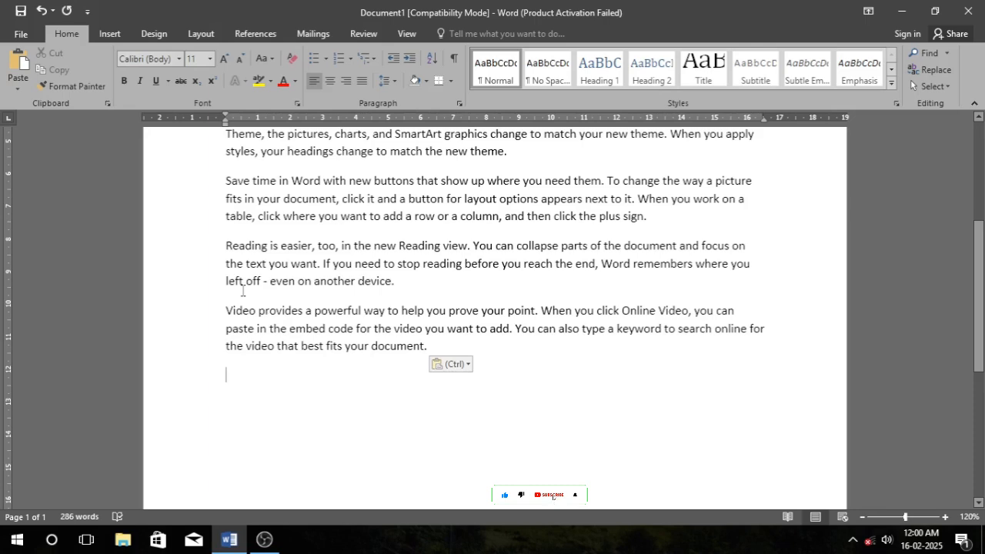
key("ctrl+v")
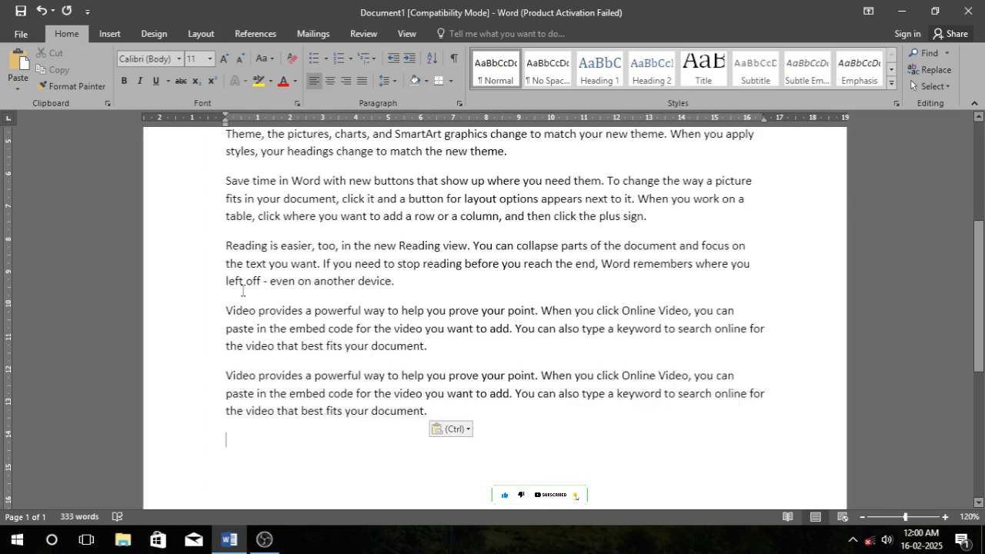
Close the Quick Heal subscription pop-up.
scroll(264, 292, "up", 4)
scroll(264, 293, "up", 1)
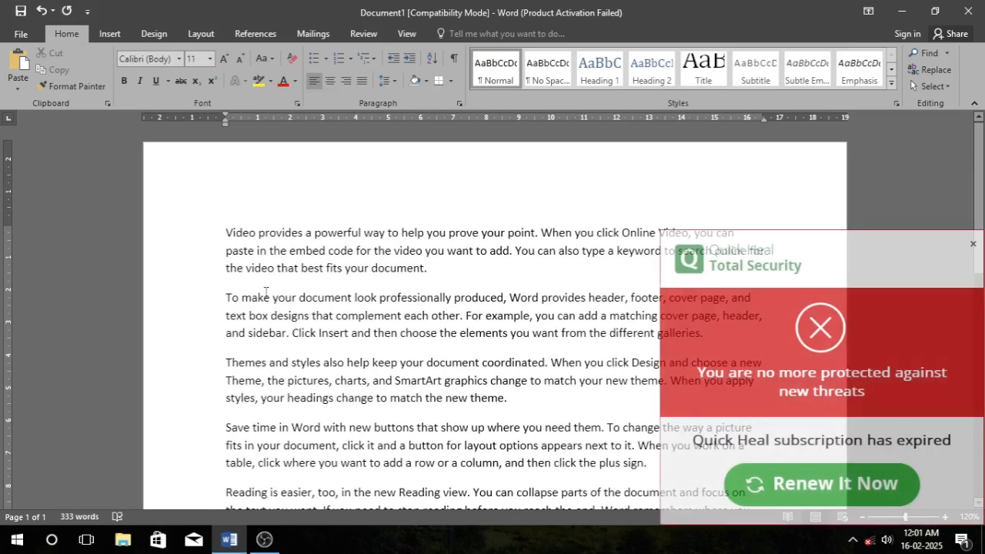
left_click(972, 243)
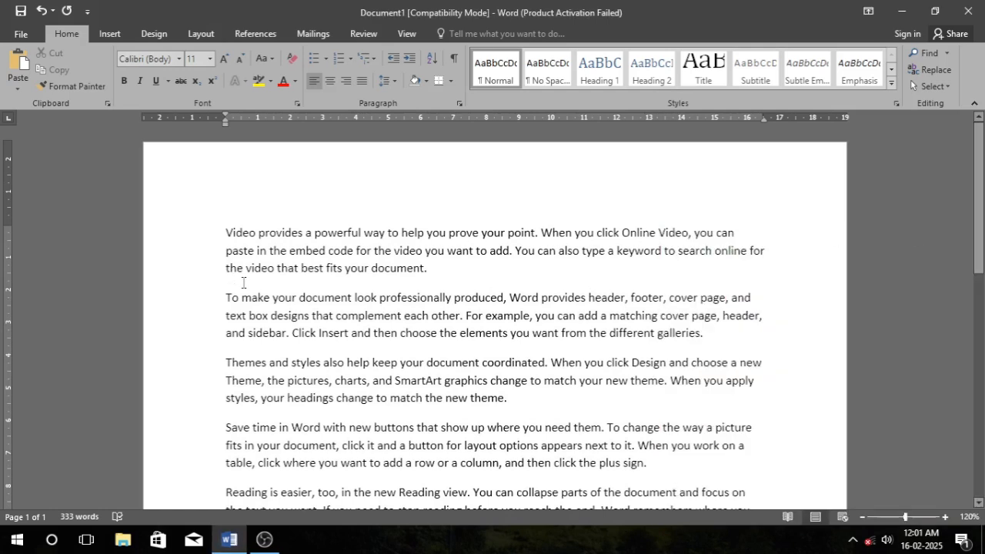
Cut the second paragraph, beginning "To make your document look professionally".
scroll(265, 274, "down", 1)
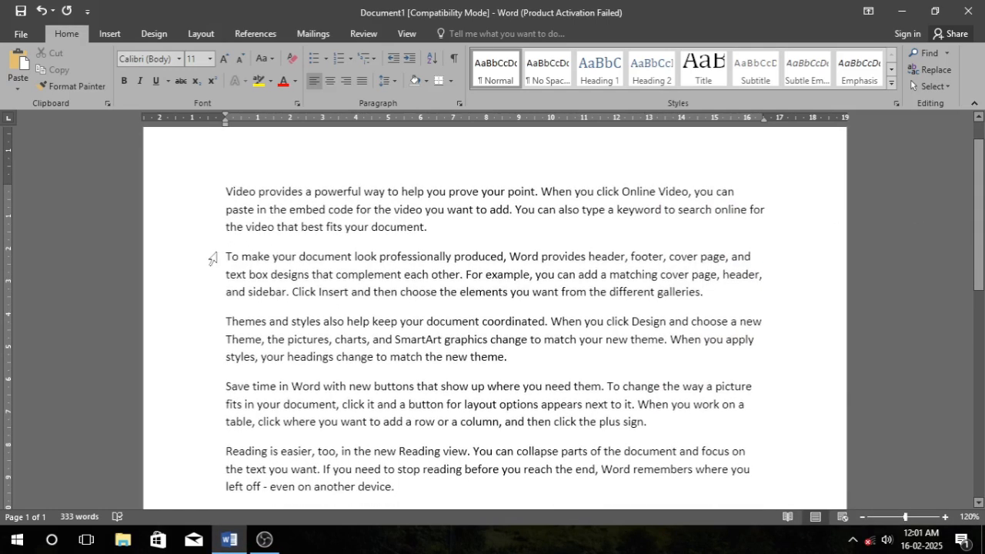
left_click_drag(222, 250, 711, 302)
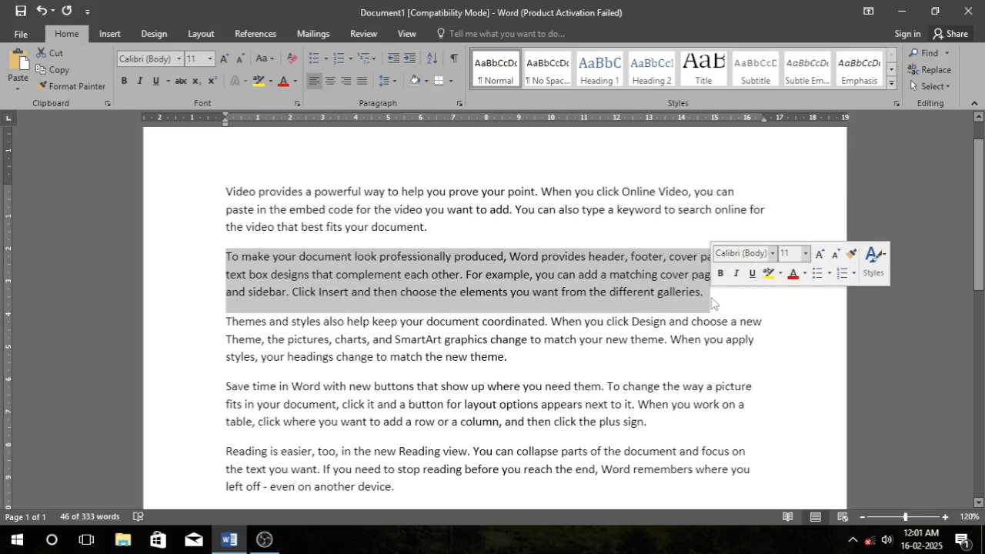
key("Delete")
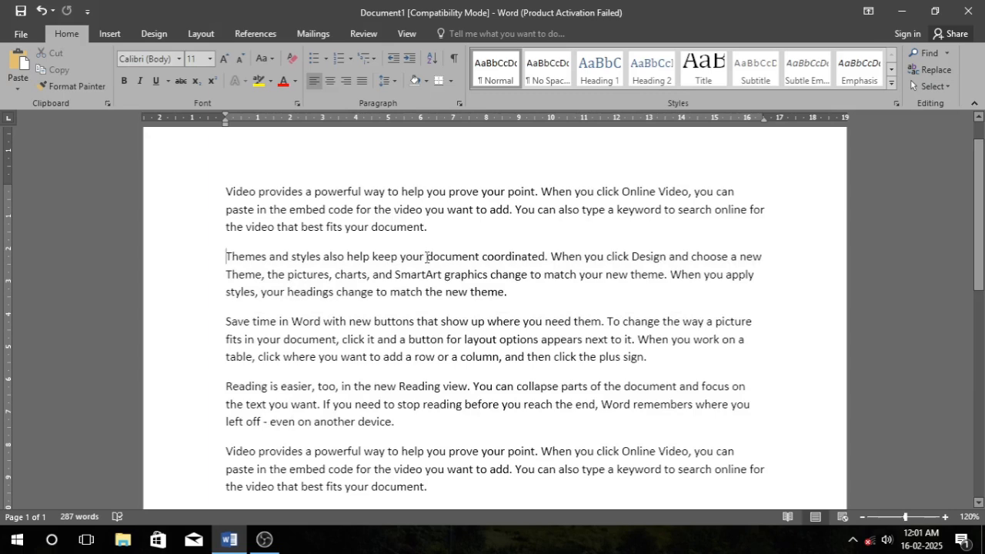
Paste the cut paragraph at the end of the document.
scroll(402, 299, "down", 8)
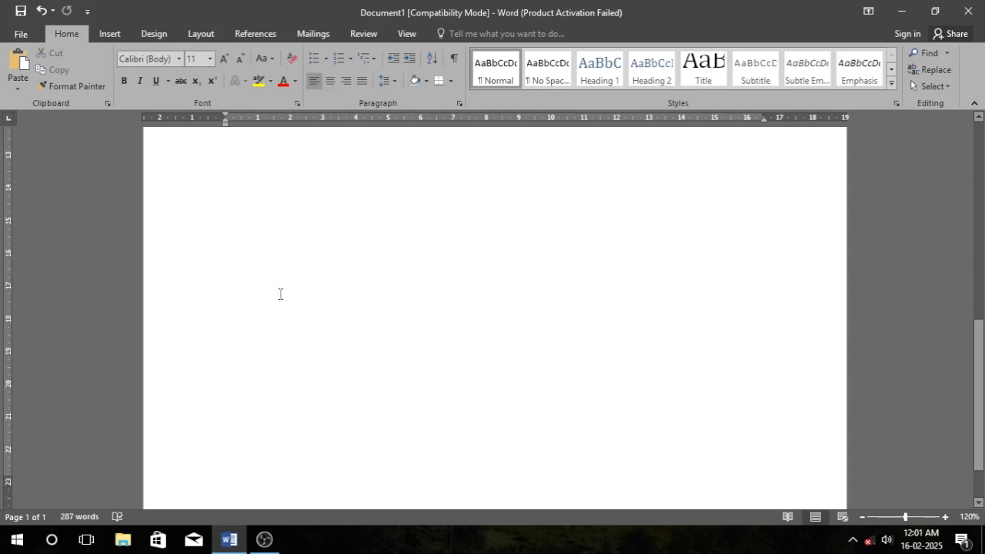
scroll(311, 257, "up", 2)
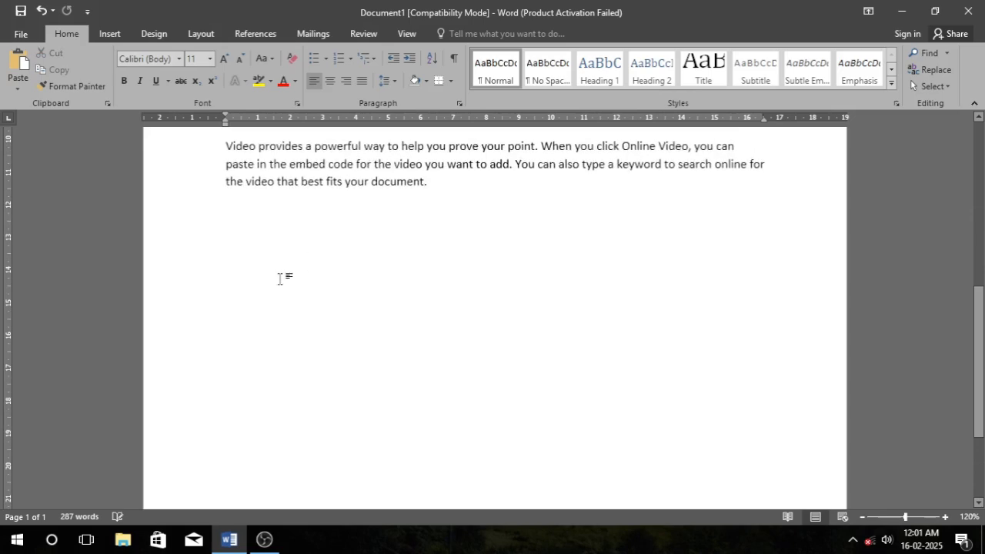
key("ctrl+v")
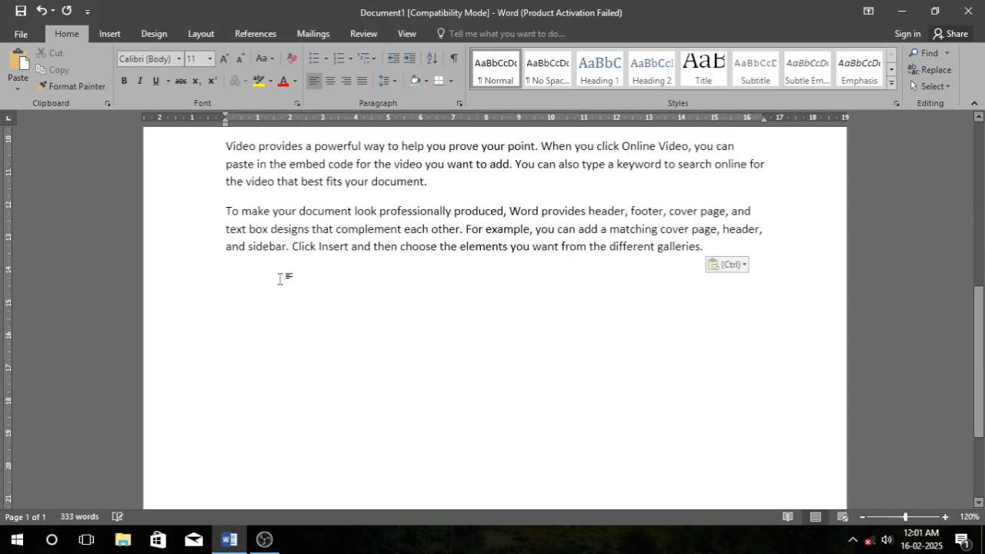
Repeatedly select and delete all the document's text, undoing each deletion.
scroll(282, 279, "up", 2)
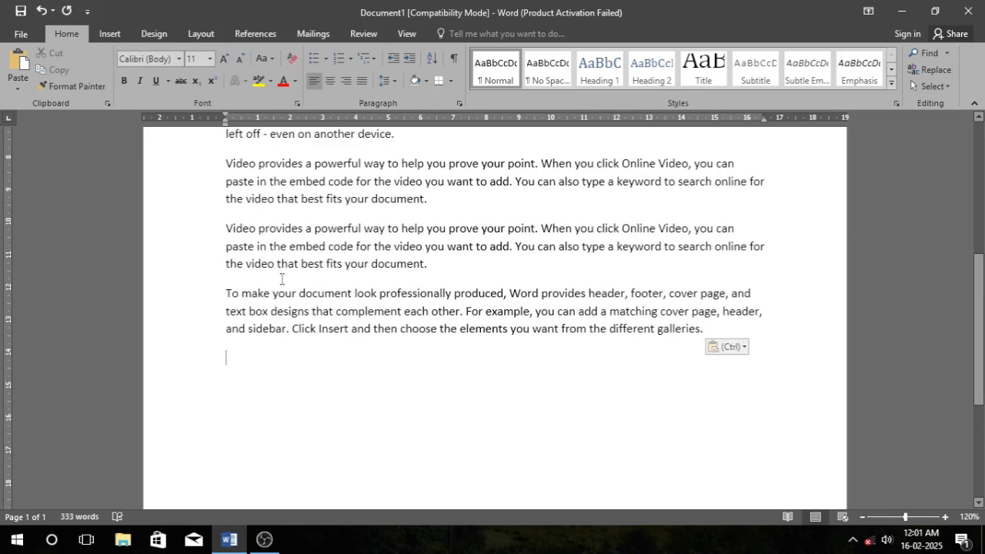
scroll(282, 279, "up", 6)
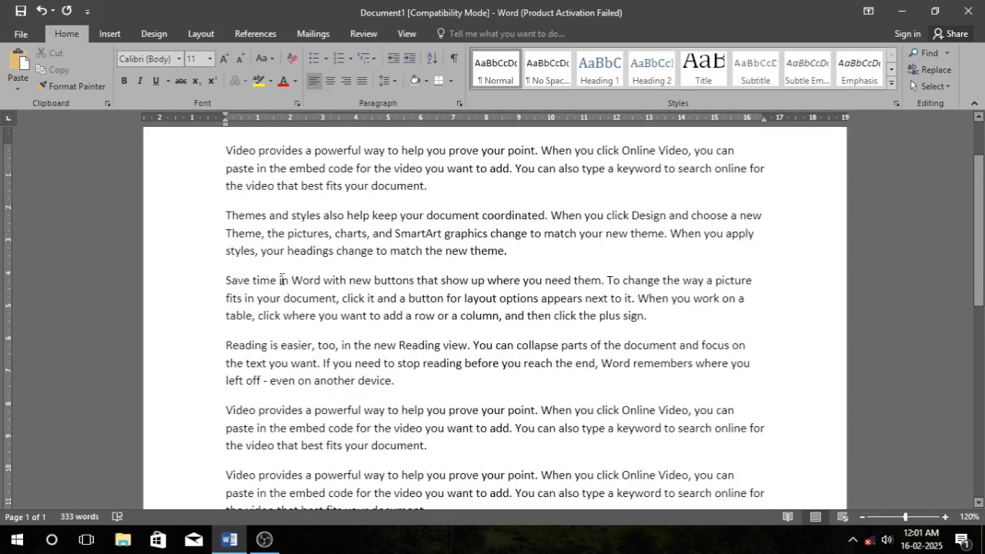
scroll(281, 278, "up", 2)
key("ctrl+a")
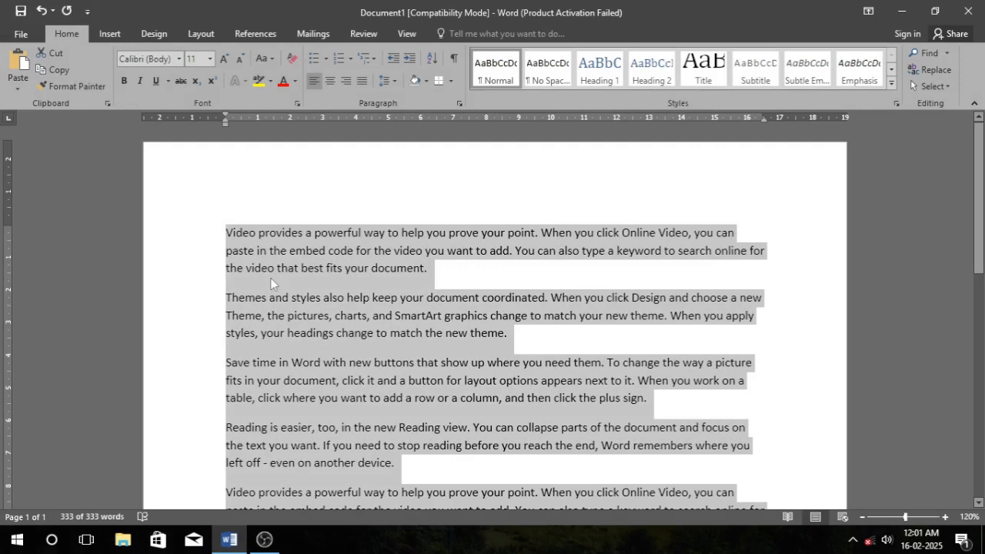
key("BackSpace")
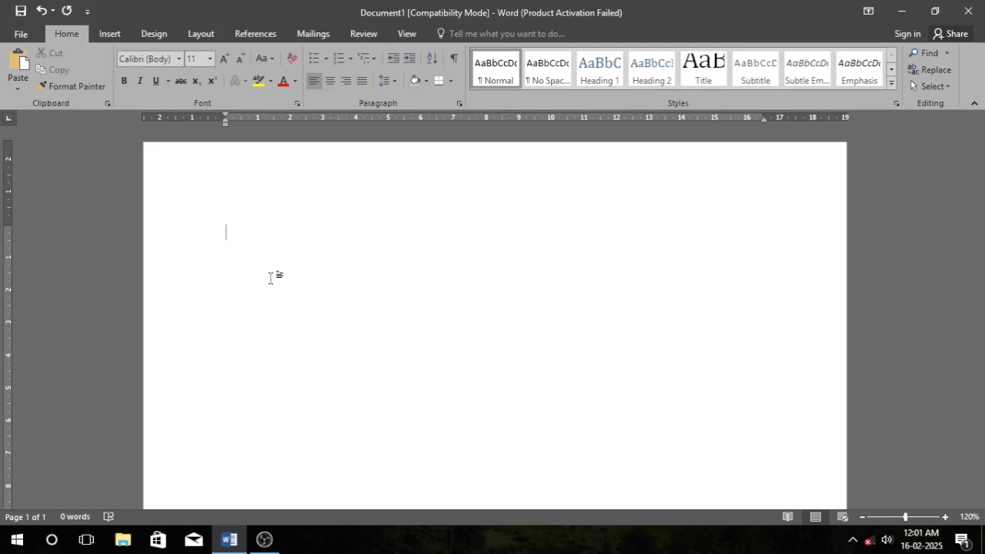
key("ctrl+z")
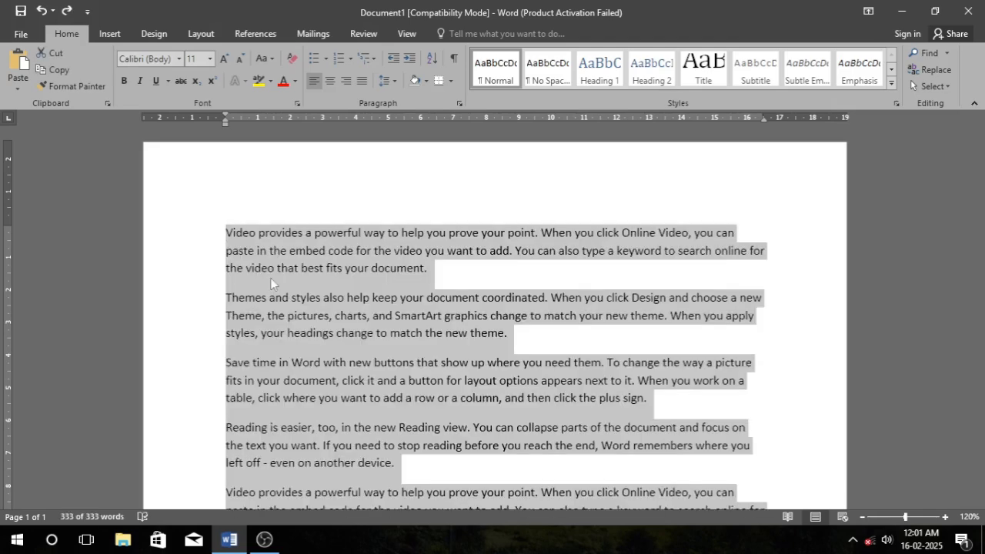
left_click(385, 279)
key("ctrl+a")
key("Delete")
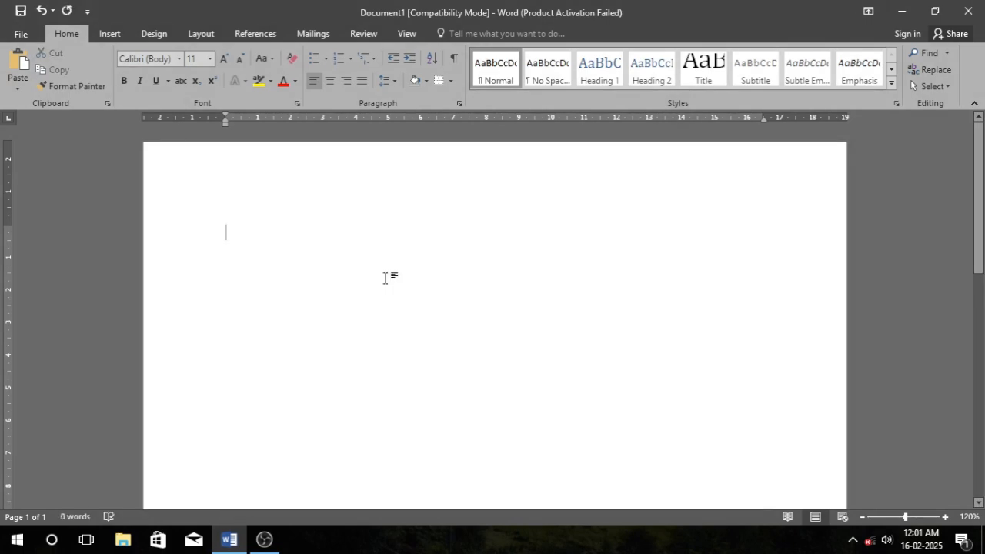
key("ctrl+z")
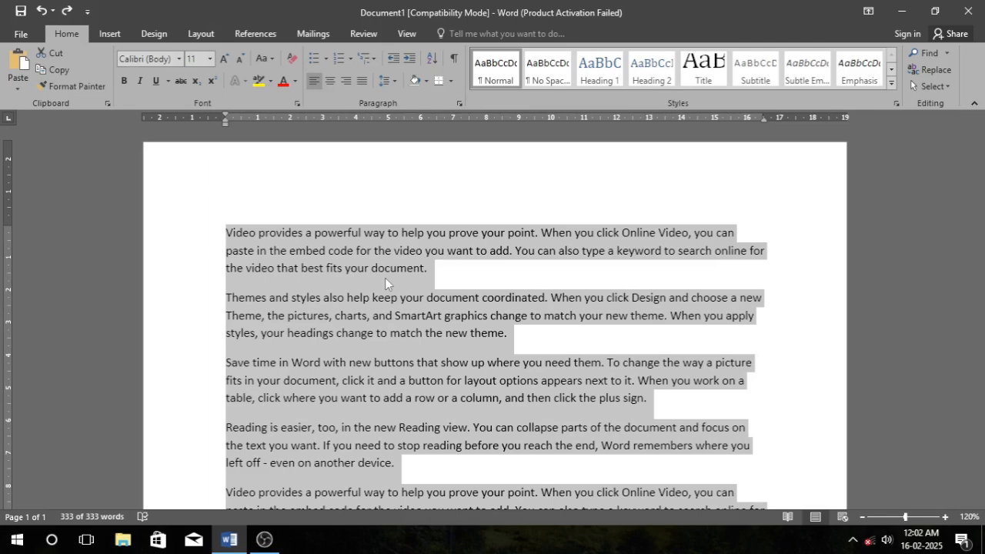
key("Delete")
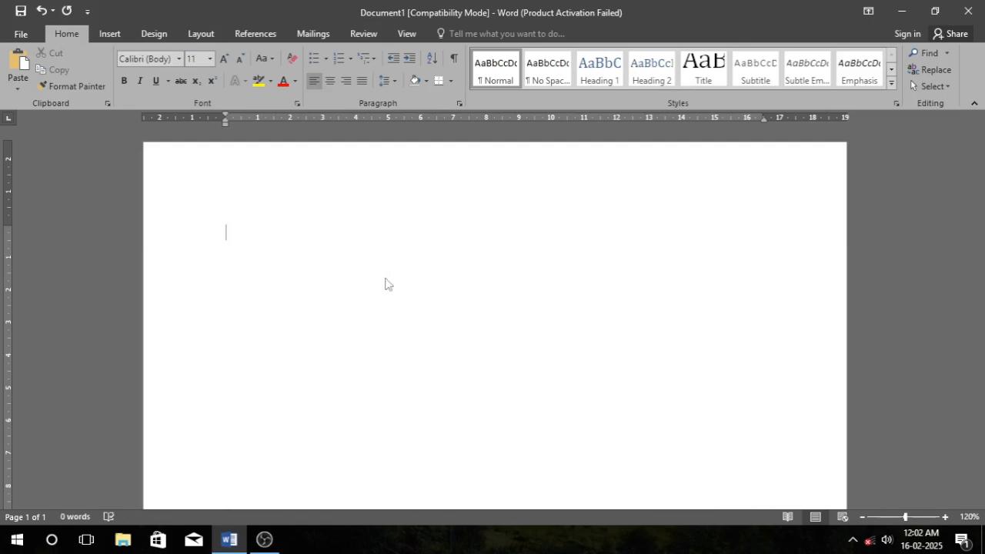
key("ctrl+z")
left_click(406, 268)
left_click_drag(224, 231, 314, 332)
key("ctrl+a")
key("Delete")
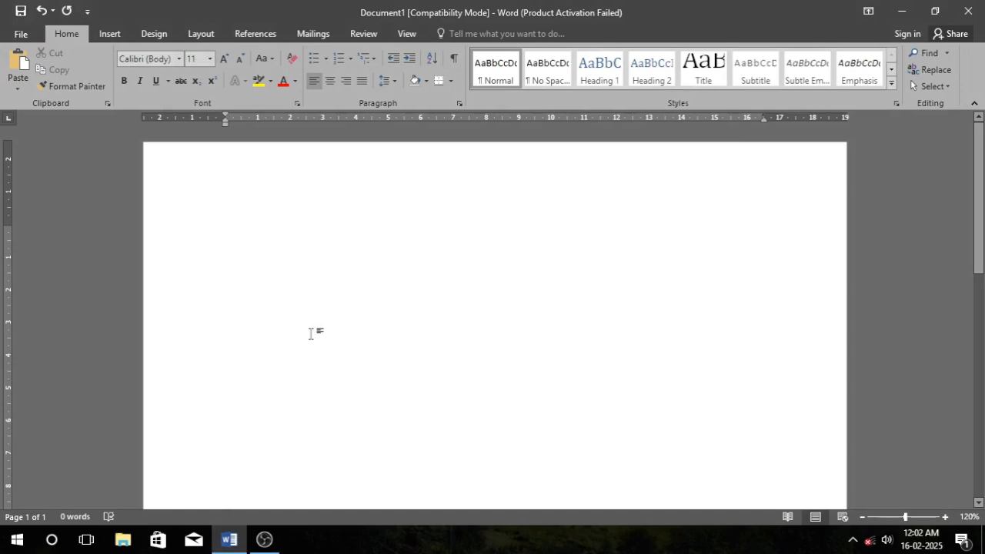
key("ctrl+z")
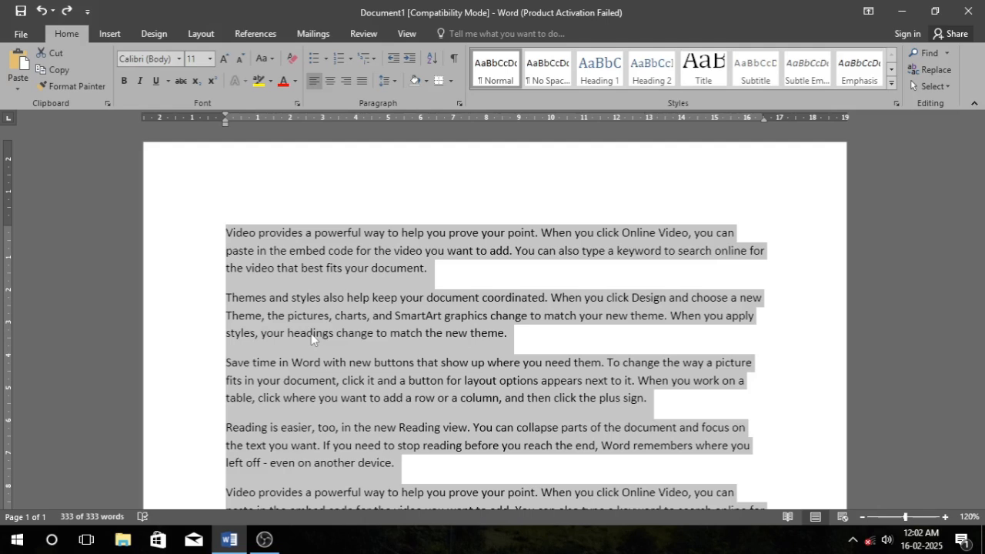
Delete all the selected text once more and undo the deletion.
key("Delete")
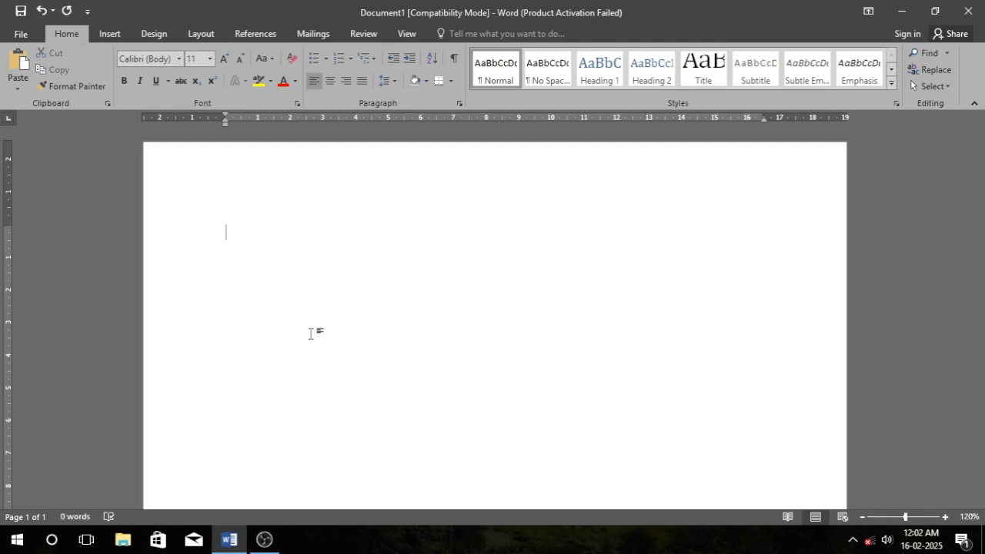
key("ctrl+z")
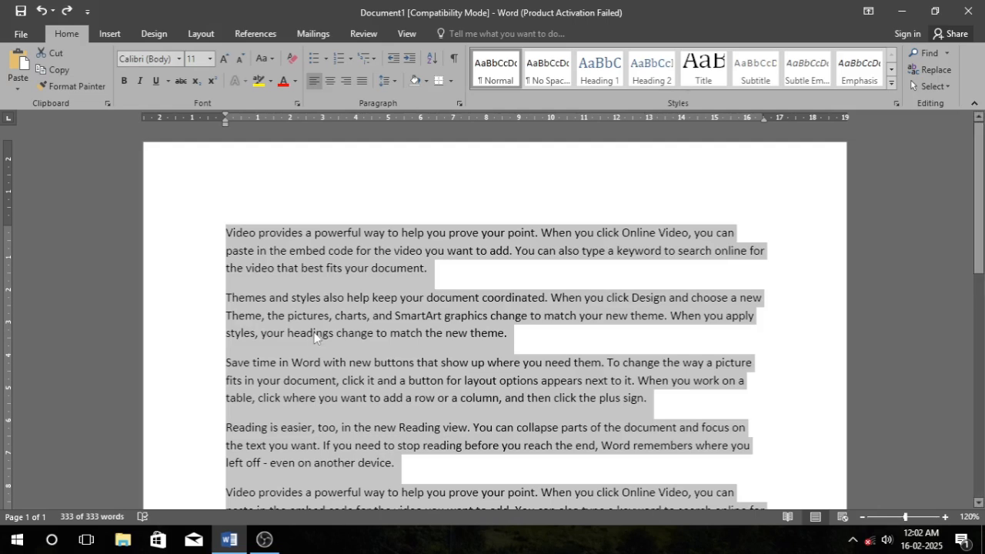
Toggle bold and then italic on and off for all the selected text.
key("ctrl+b")
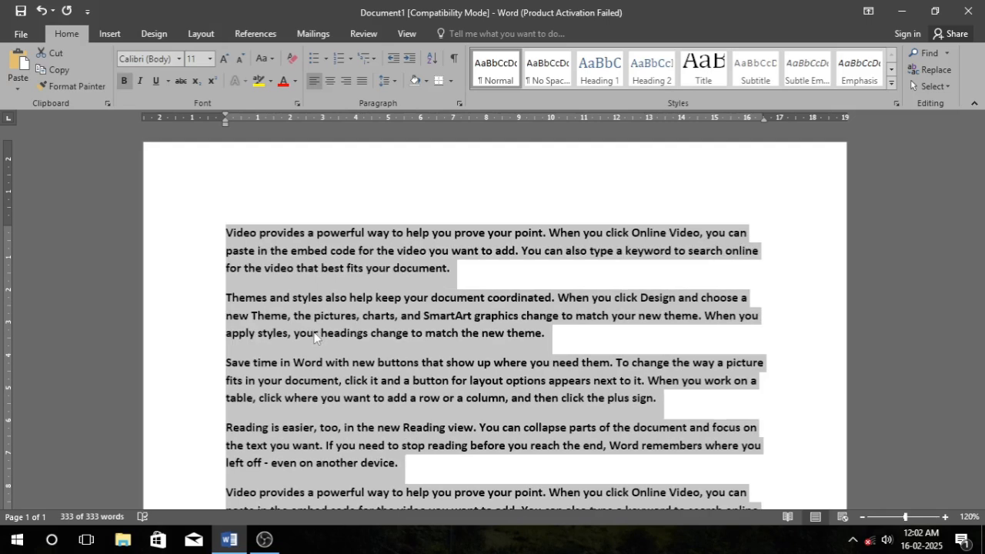
key("ctrl+b")
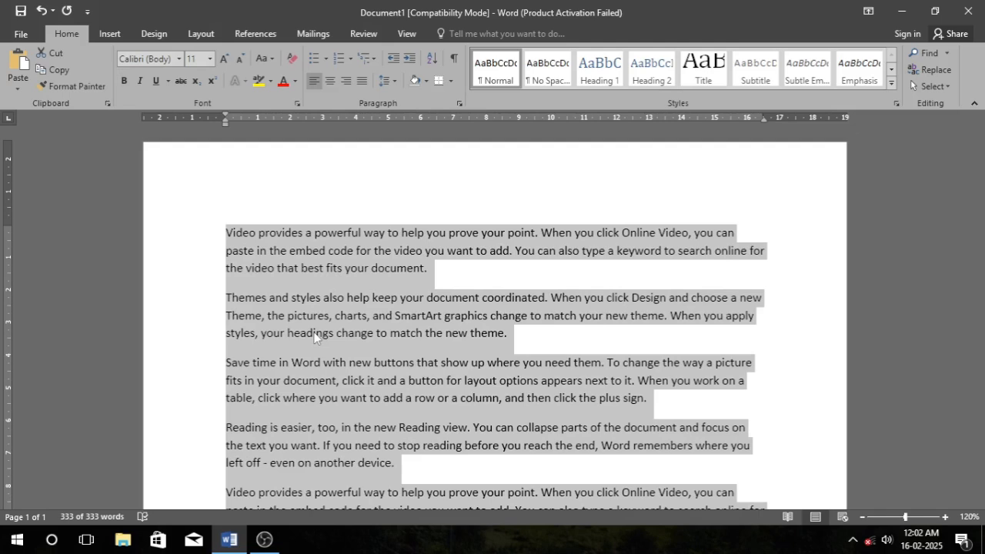
key("ctrl+i")
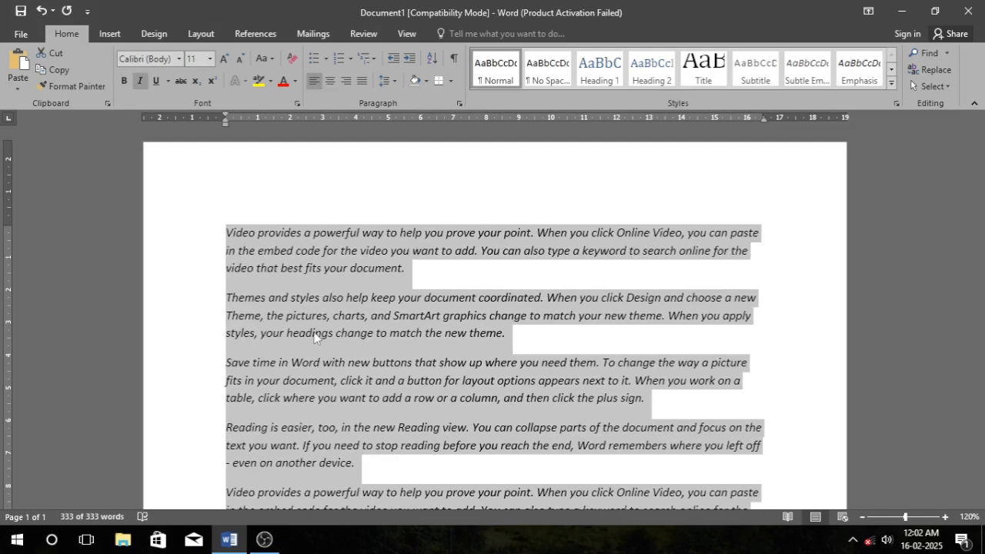
key("ctrl+i")
key("ctrl+i")
key("ctrl+i")
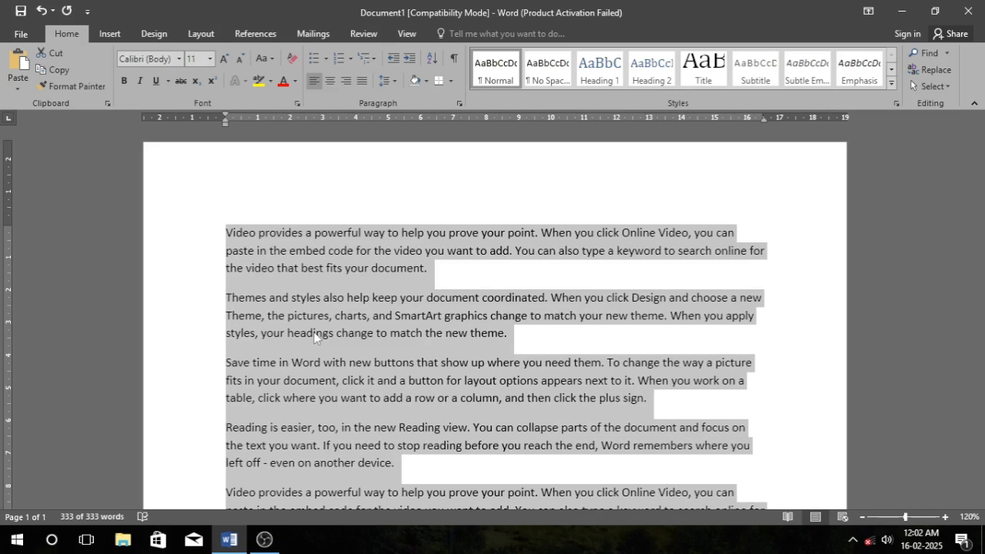
Toggle underline on and off repeatedly for all the selected text.
key("ctrl+u")
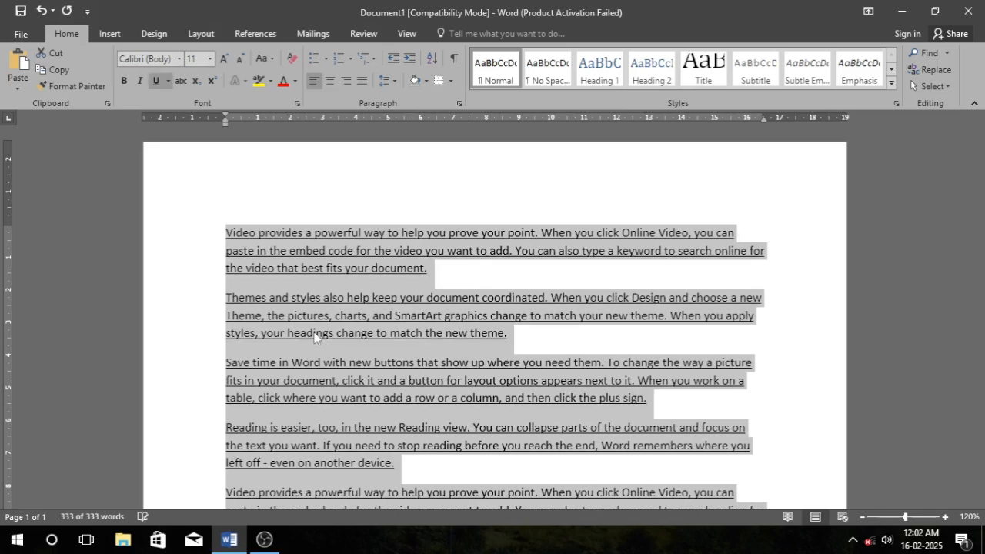
key("ctrl+u")
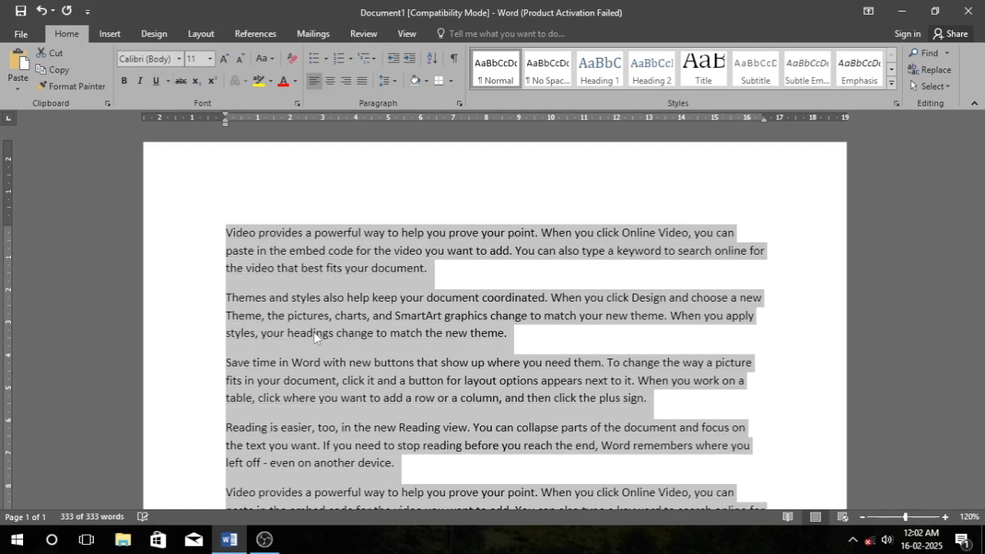
key("ctrl+u")
key("ctrl+u")
key("ctrl+u")
key("ctrl+u")
Increase the font size of all the text step by step up to 100 pt.
key("ctrl+shift+period")
key("ctrl+shift+period")
key("ctrl+shift+period")
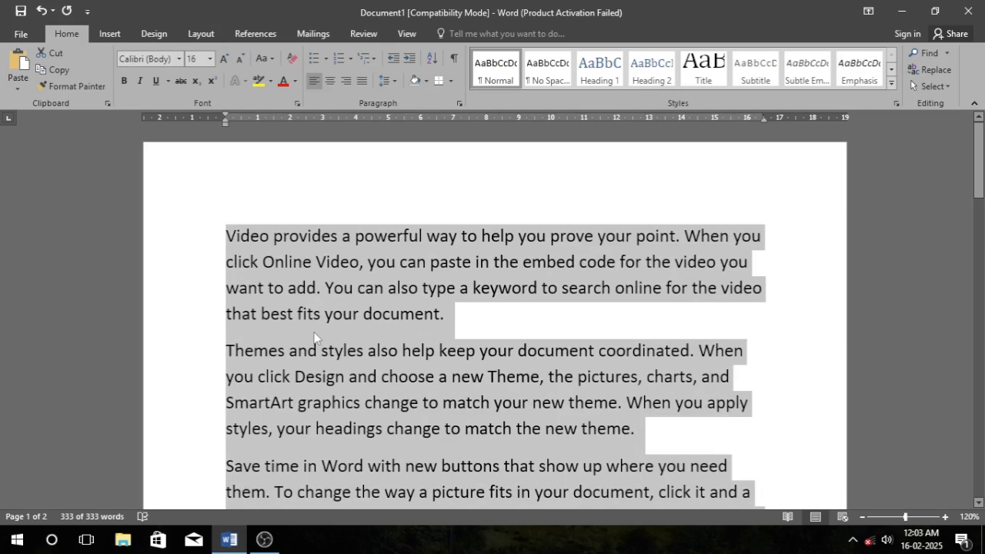
key("ctrl+shift+period")
key("ctrl+shift+period")
key("ctrl+shift+period")
key("ctrl+shift+period")
key("ctrl+shift+period")
key("ctrl+shift+period")
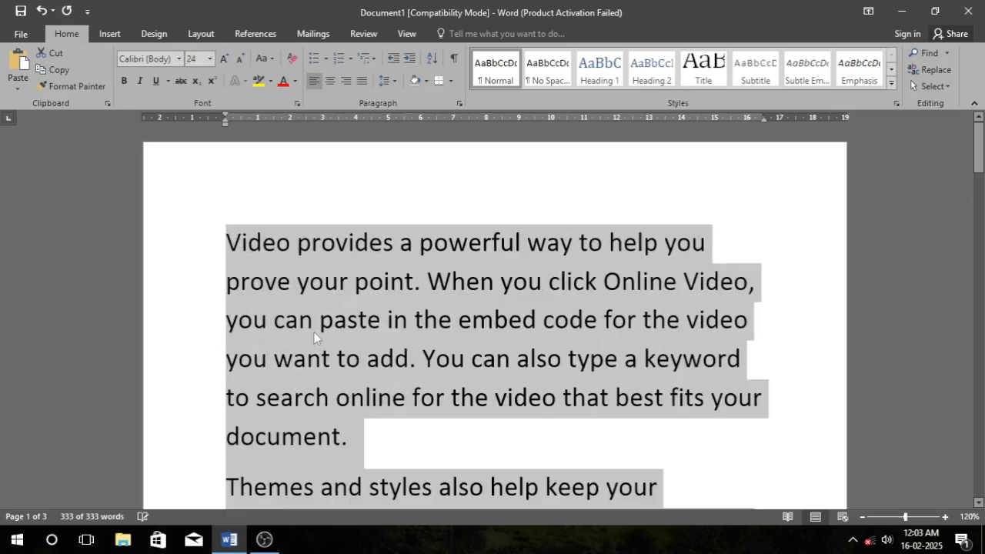
key("ctrl+shift+period")
key("ctrl+shift+period")
key("ctrl+shift+period")
key("ctrl+shift+period")
key("ctrl+shift+period")
key("ctrl+shift+period")
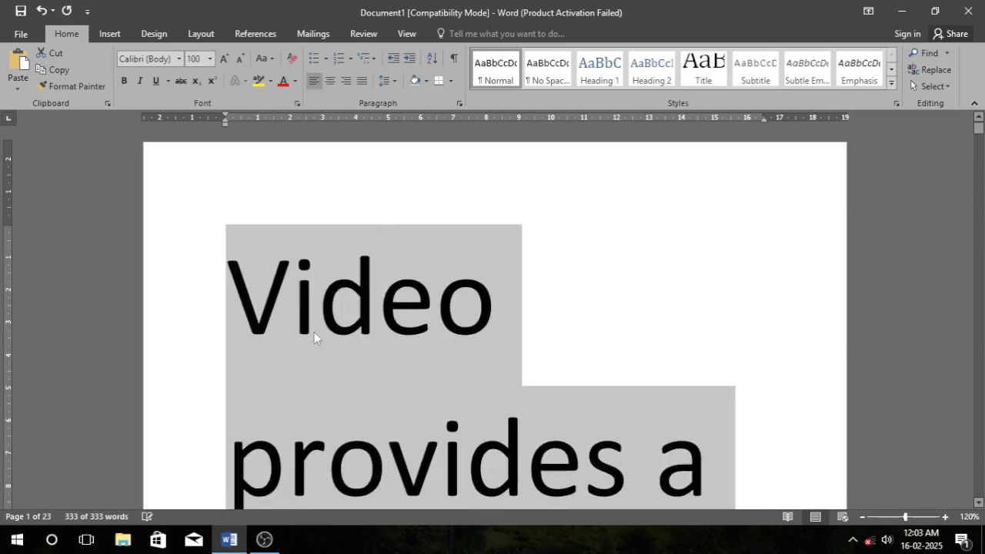
Decrease the font size of all the text step by step down to 5 pt.
key("ctrl+shift+comma")
key("ctrl+shift+comma")
key("ctrl+shift+comma")
key("ctrl+shift+comma")
key("ctrl+shift+comma")
key("ctrl+shift+comma")
key("ctrl+shift+comma")
key("ctrl+shift+comma")
key("ctrl+shift+comma")
key("ctrl+shift+comma")
key("ctrl+shift+comma")
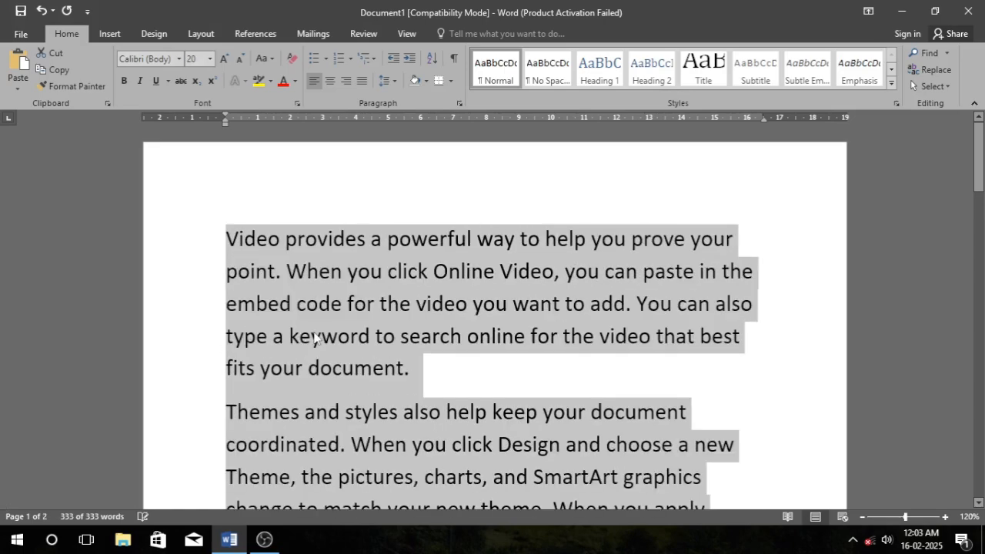
key("ctrl+shift+comma")
key("ctrl+shift+comma")
key("ctrl+shift+comma")
key("ctrl+shift+comma")
key("ctrl+shift+comma")
key("ctrl+shift+comma")
key("ctrl+shift+comma")
key("ctrl+shift+comma")
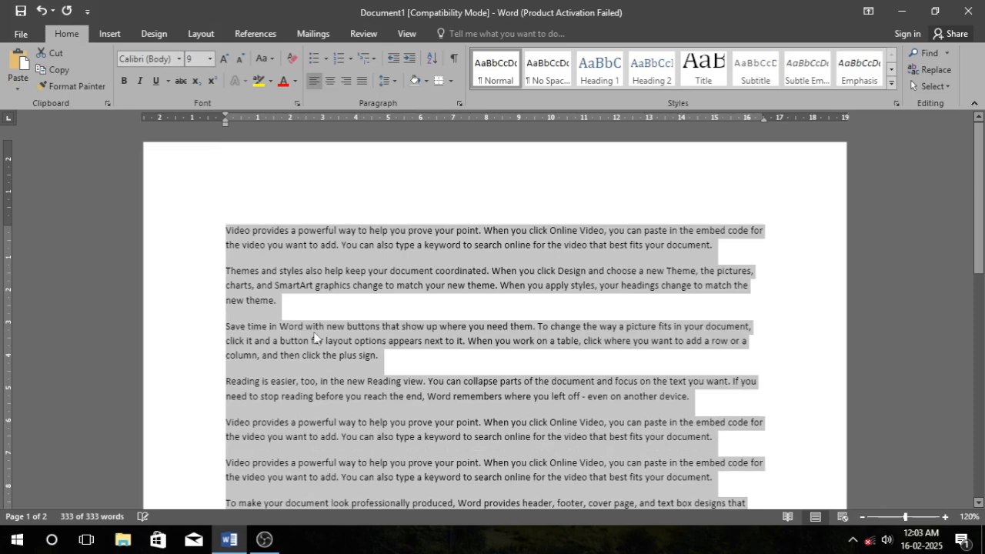
key("ctrl+shift+comma")
key("ctrl+shift+comma")
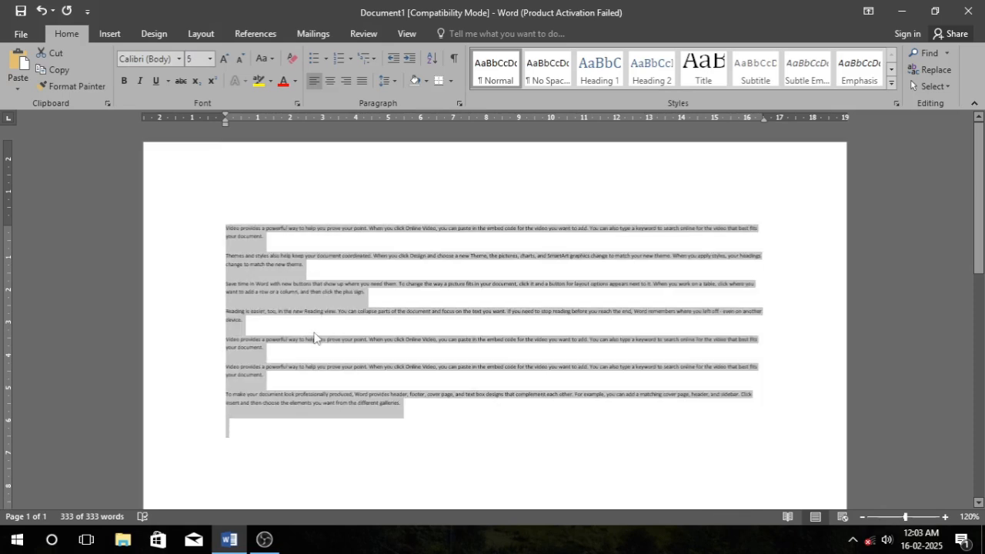
Adjust the font size of all the text up and down to 10 pt.
key("ctrl+shift+period")
key("ctrl+shift+period")
key("ctrl+shift+period")
key("ctrl+shift+period")
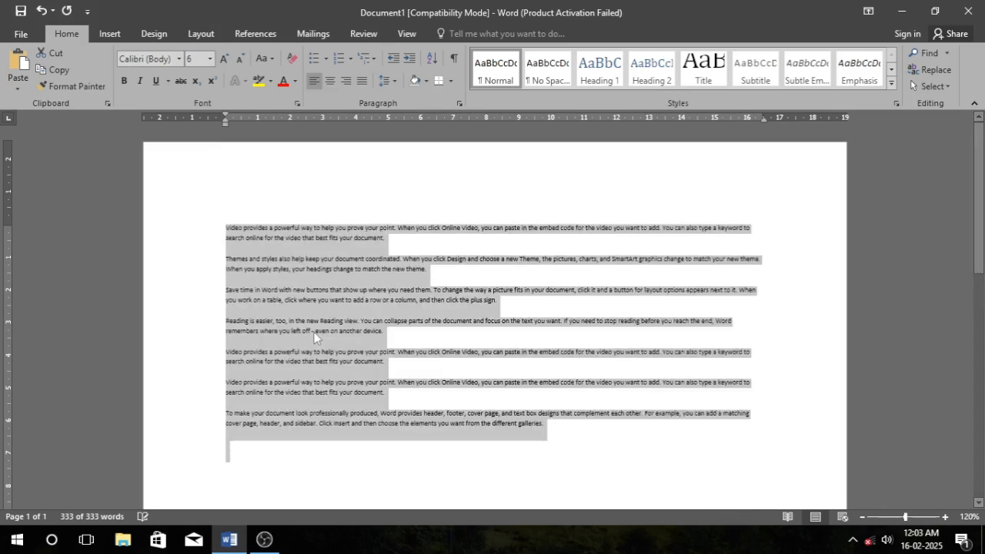
key("ctrl+shift+period")
key("ctrl+shift+period")
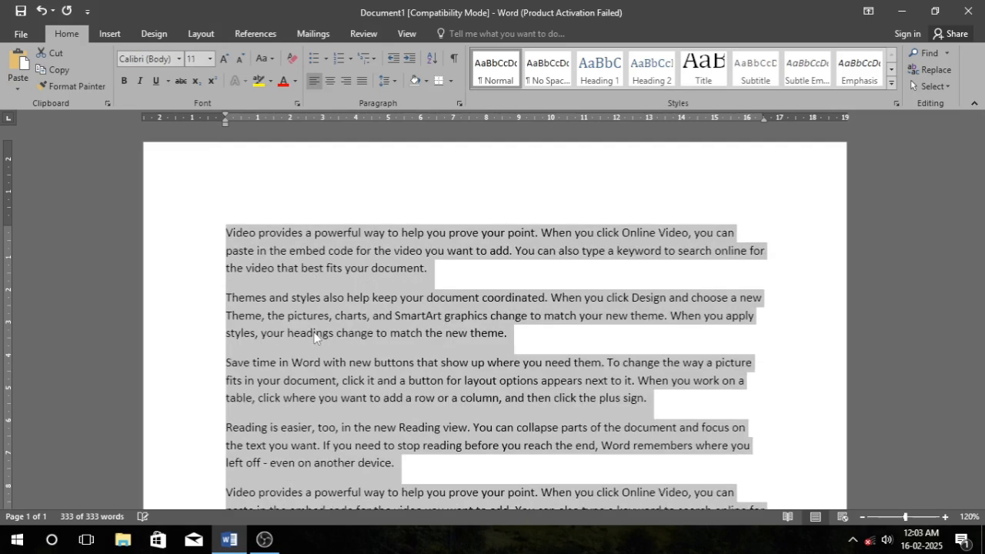
key("ctrl+shift+comma")
key("ctrl+shift+comma")
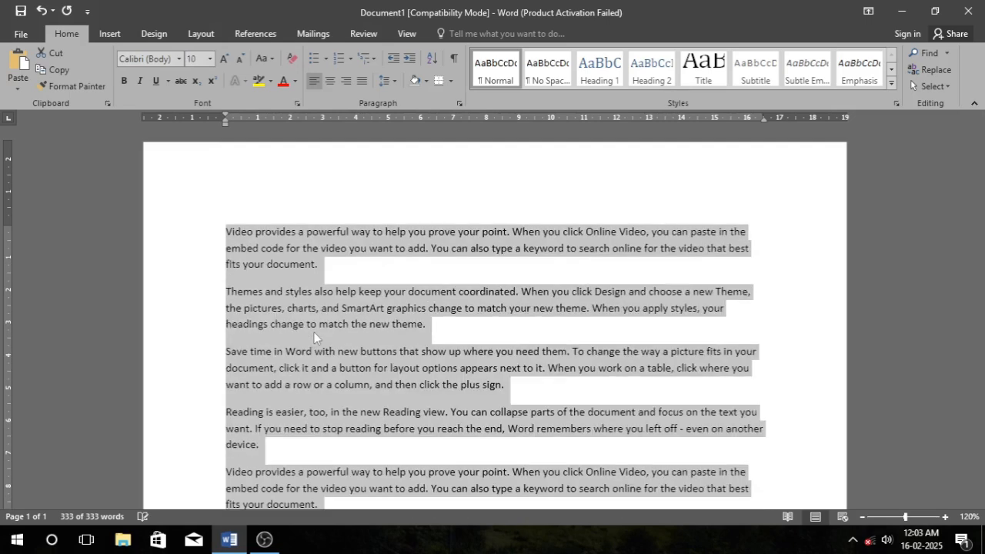
key("ctrl+shift+period")
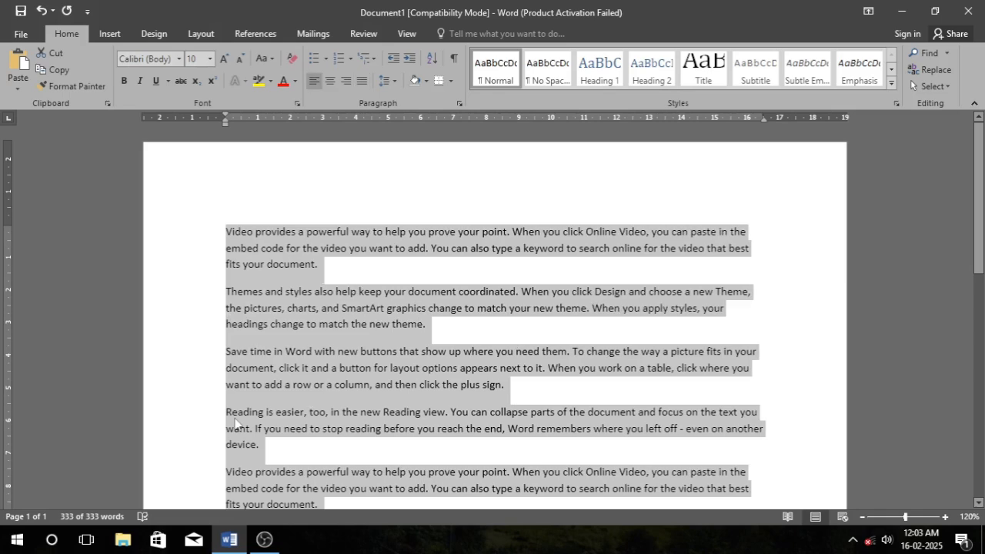
Try centred and right alignment on all the text, then justify it and deselect.
key("ctrl+e")
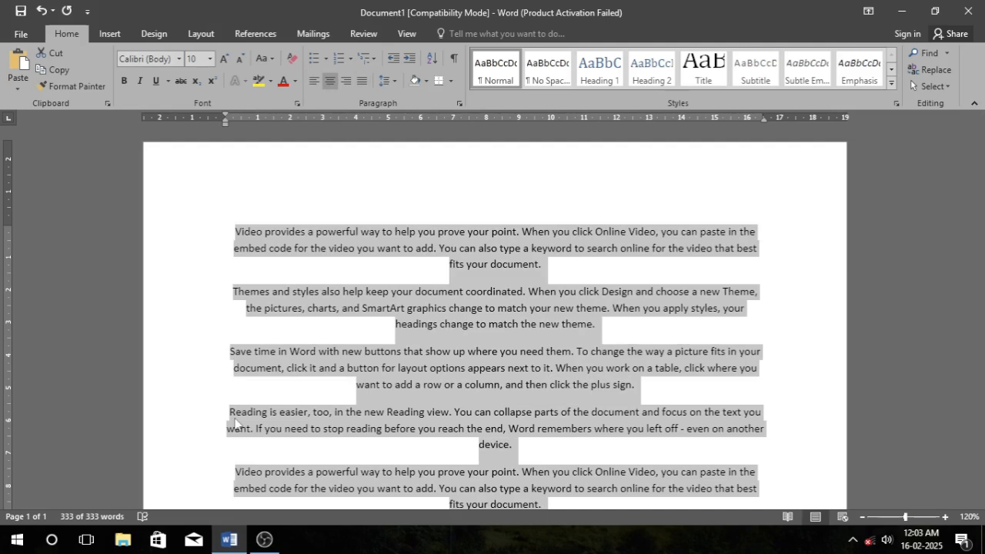
key("ctrl+r")
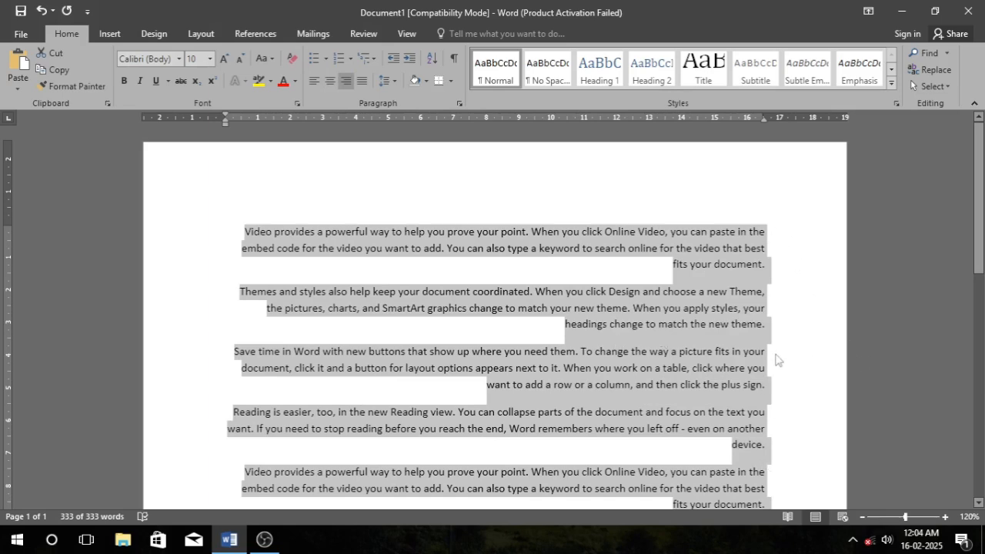
key("ctrl+j")
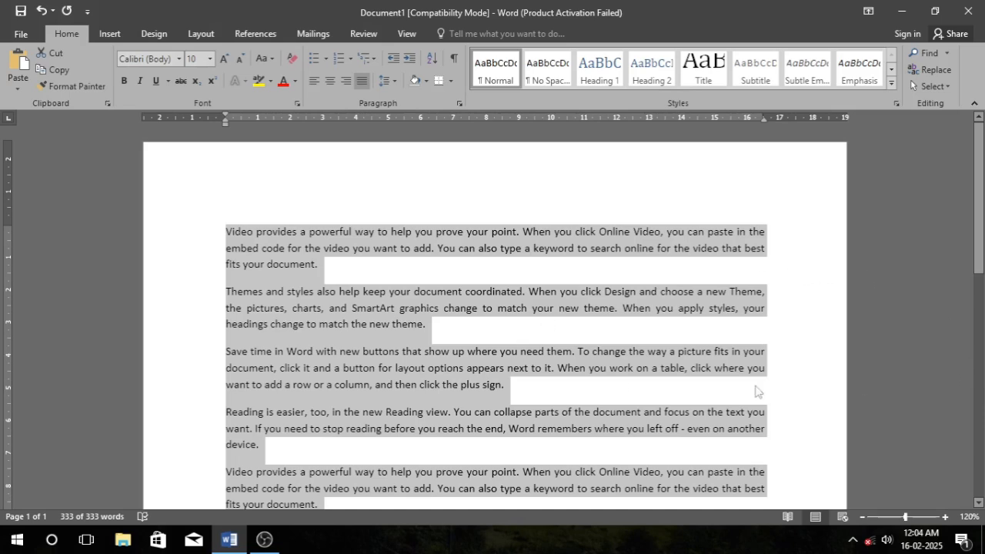
left_click(573, 233)
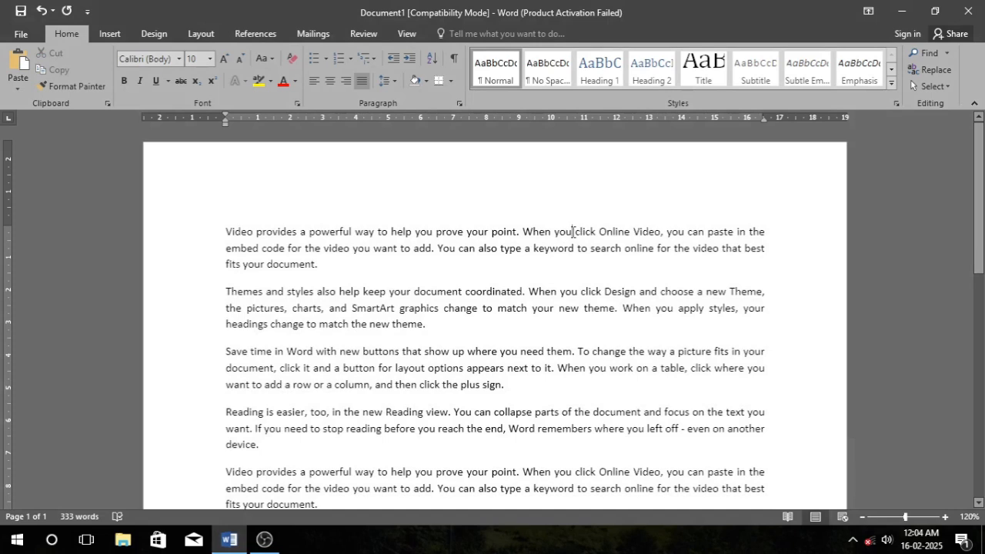
Move the insertion point word by word backwards through the first paragraph.
key("ctrl+Left")
key("ctrl+Left")
key("ctrl+Left")
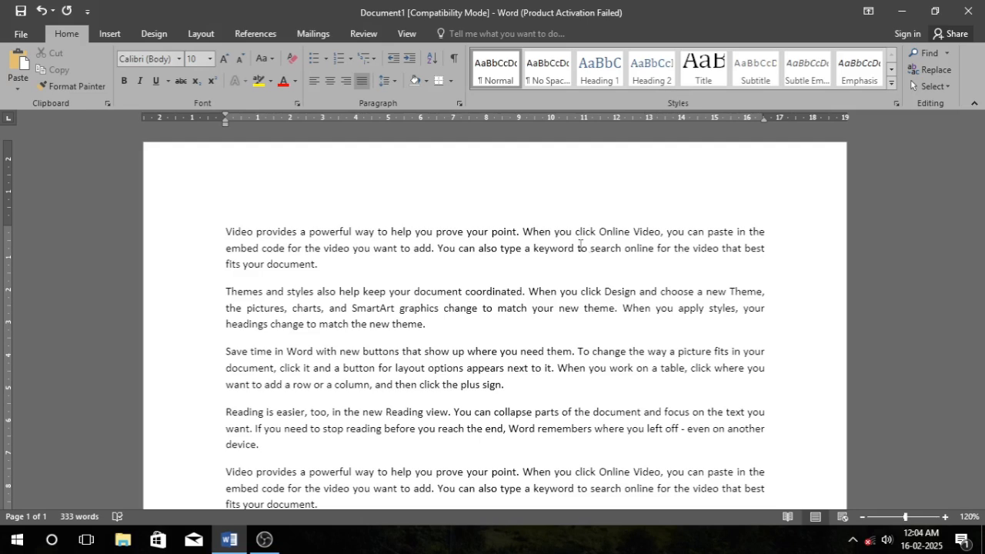
left_click(654, 248)
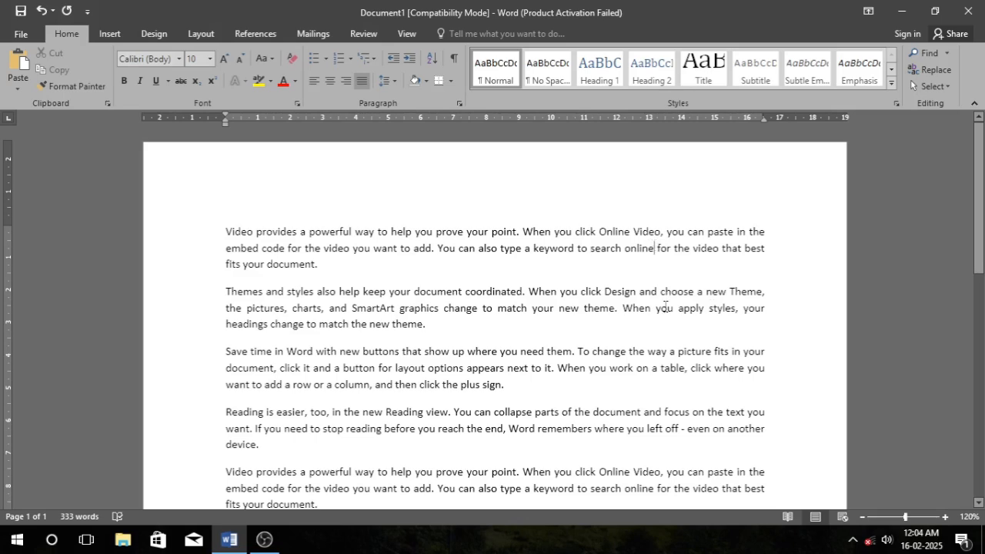
left_click(437, 248)
left_click(654, 249)
key("ctrl+Left")
key("ctrl+Left")
key("ctrl+Left")
key("ctrl+Left")
key("ctrl+Left")
key("ctrl+Left")
key("ctrl+Left")
key("ctrl+Left")
key("ctrl+Left")
key("ctrl+Left")
key("ctrl+Left")
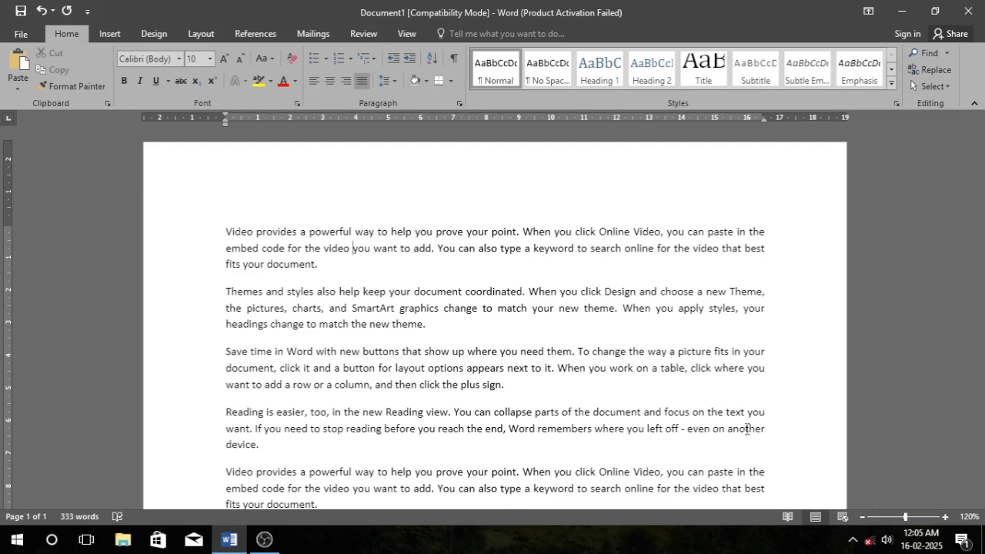
Move the insertion point forward by whole words and then by single characters.
key("ctrl+Right")
key("ctrl+Right")
key("ctrl+Right")
key("ctrl+Right")
key("ctrl+Right")
key("ctrl+Right")
key("ctrl+Right")
key("ctrl+Right")
key("ctrl+Right")
key("Right")
key("Right")
key("Right")
key("Right")
key("Right")
key("Right")
key("Right")
key("Right")
key("Right")
key("Right")
key("Right")
key("Right")
key("Right")
key("Right")
key("Right")
key("Right")
key("Right")
key("Right")
key("Right")
key("Right")
key("Right")
Jump to the document start and move the insertion point between paragraphs and lines.
key("ctrl+Home")
key("ctrl+Down")
key("ctrl+Down")
key("ctrl+Down")
key("ctrl+Down")
key("ctrl+Up")
key("ctrl+Up")
key("ctrl+Up")
key("Up")
key("Up")
key("ctrl+Down")
key("ctrl+Down")
key("Home")
Move the insertion point to a line's end and to the document's start and end.
left_click(520, 319)
key("End")
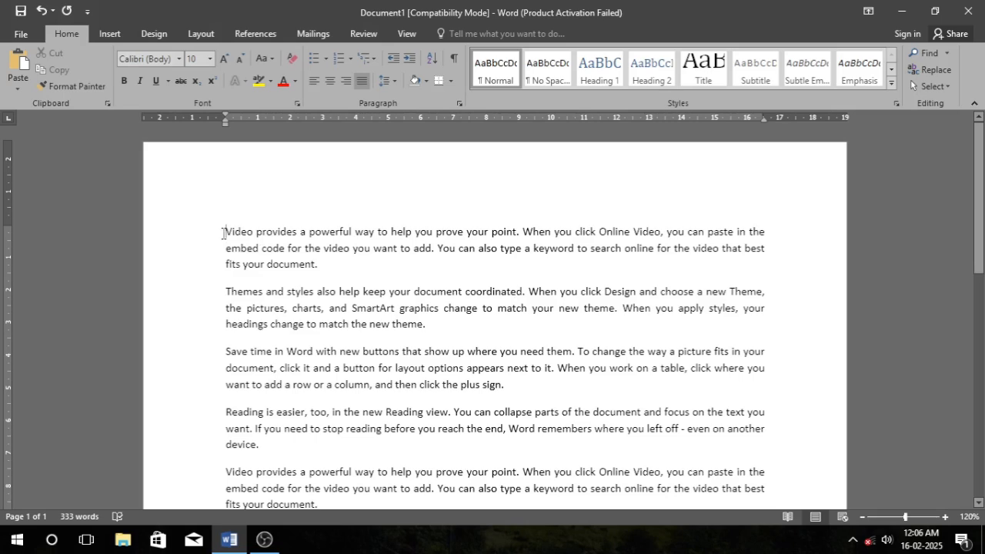
left_click(758, 368)
key("ctrl+Home")
key("ctrl+End")
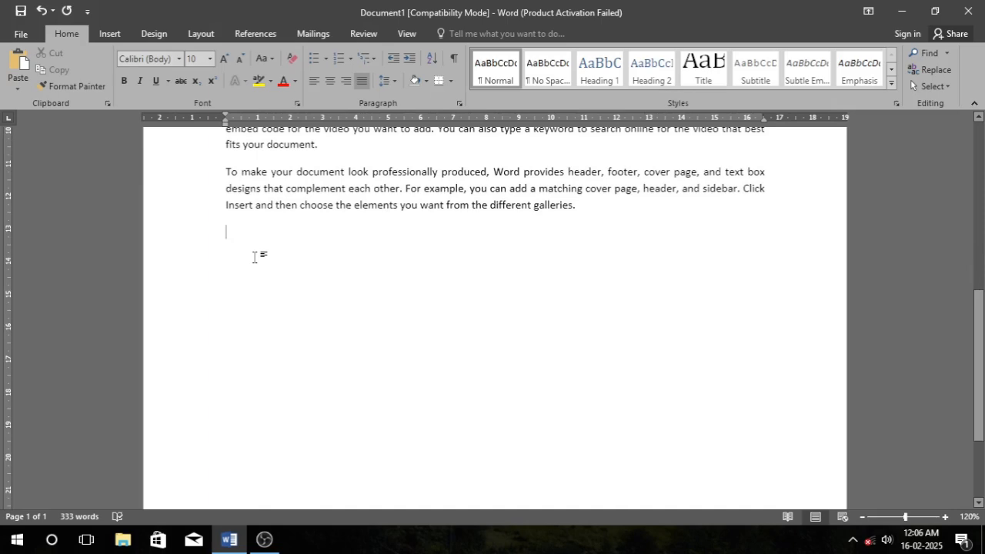
scroll(253, 257, "up", 8)
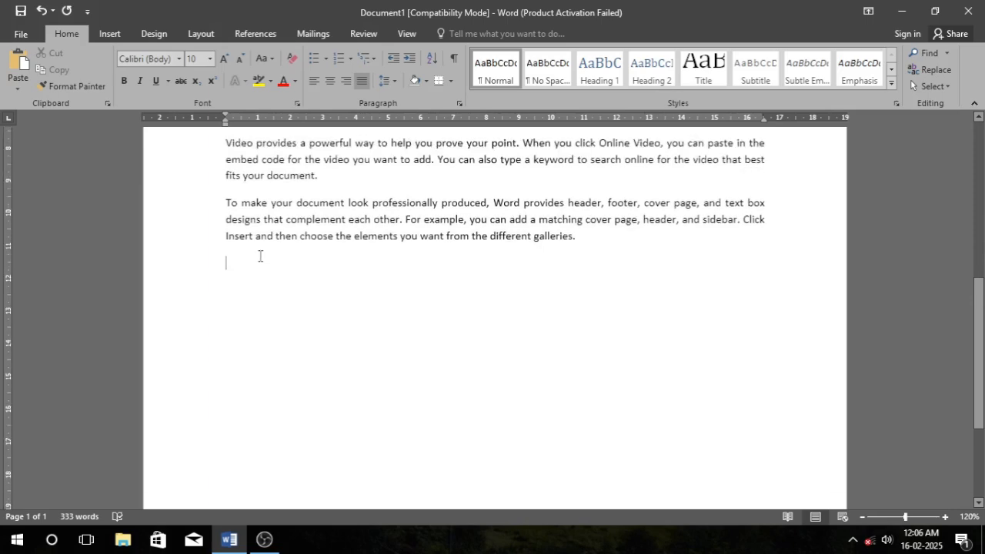
scroll(370, 305, "up", 1)
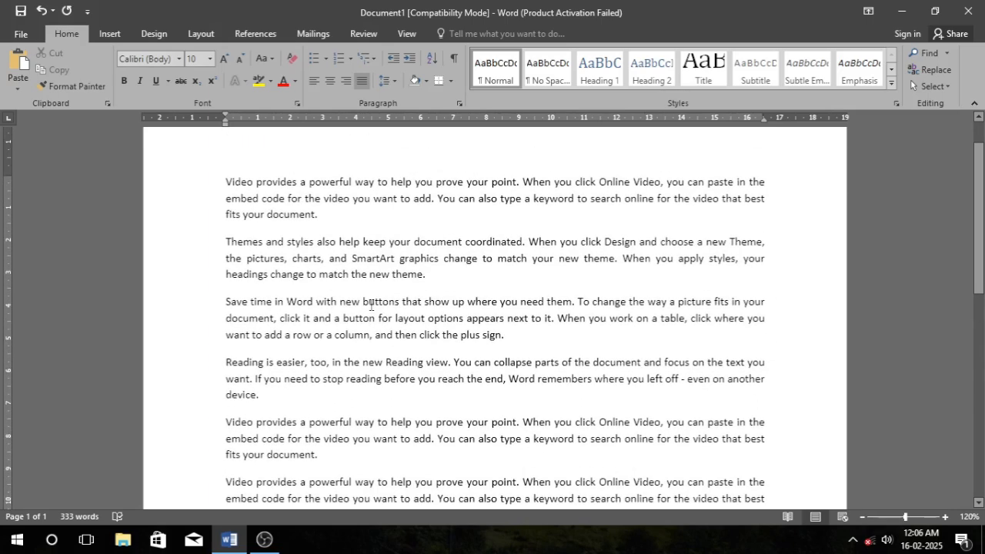
Create two new blank documents, switching back to the original document after each.
key("ctrl+n")
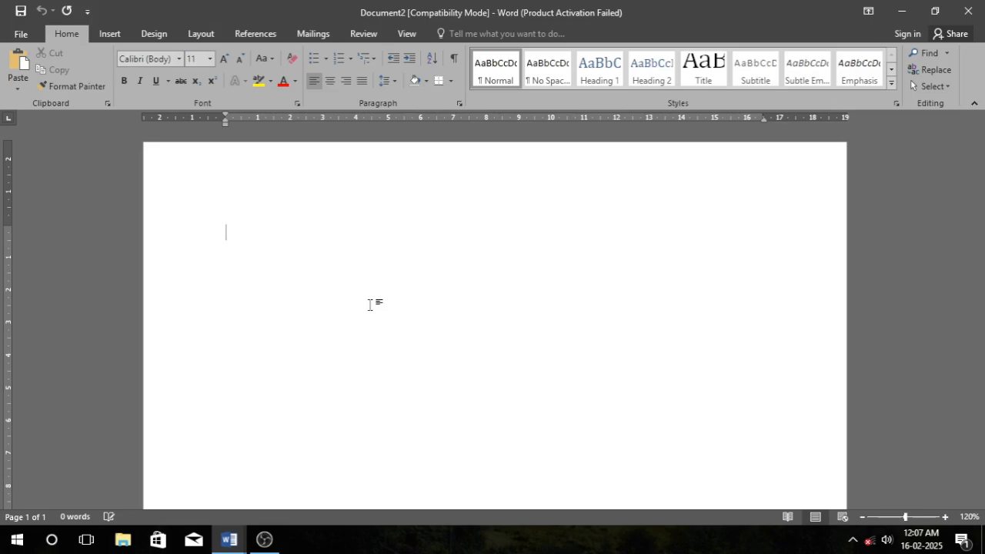
key("alt+Tab")
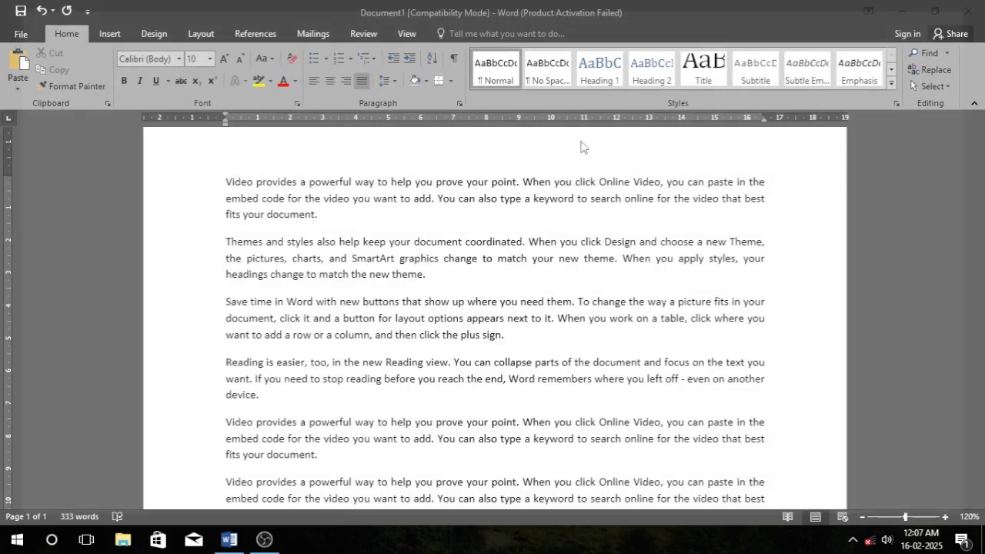
key("ctrl+n")
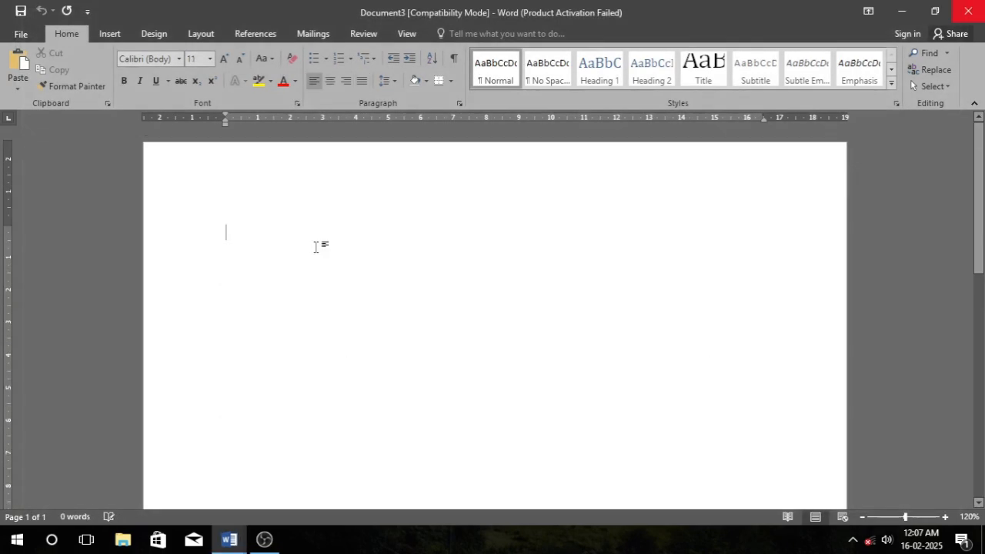
key("alt+Tab")
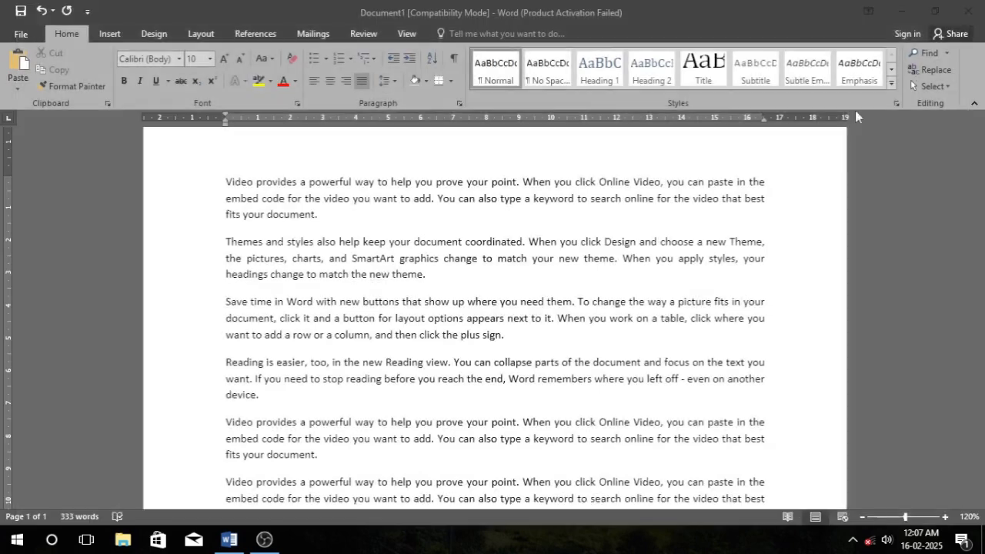
Insert a page break at the end of the document.
scroll(466, 442, "down", 10)
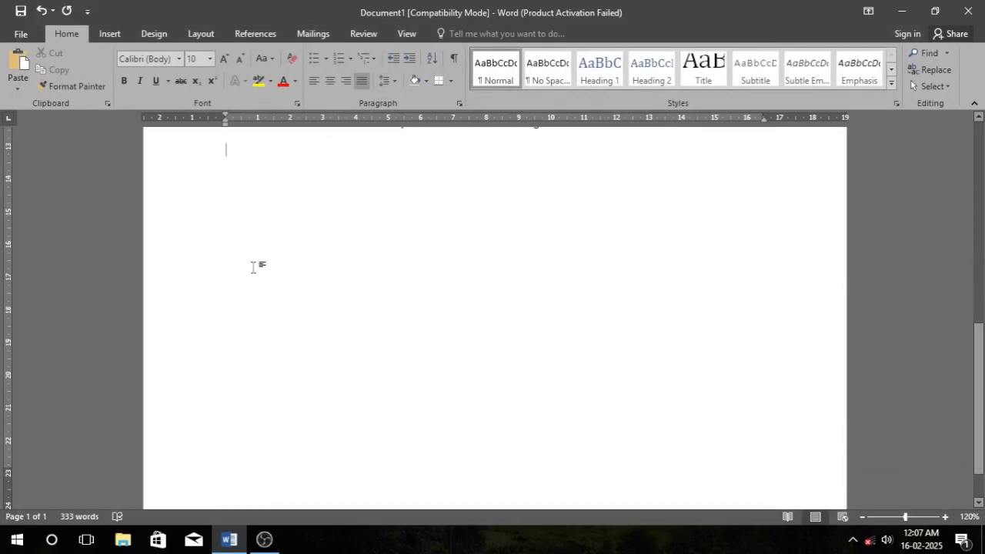
key("ctrl+End")
key("ctrl+Return")
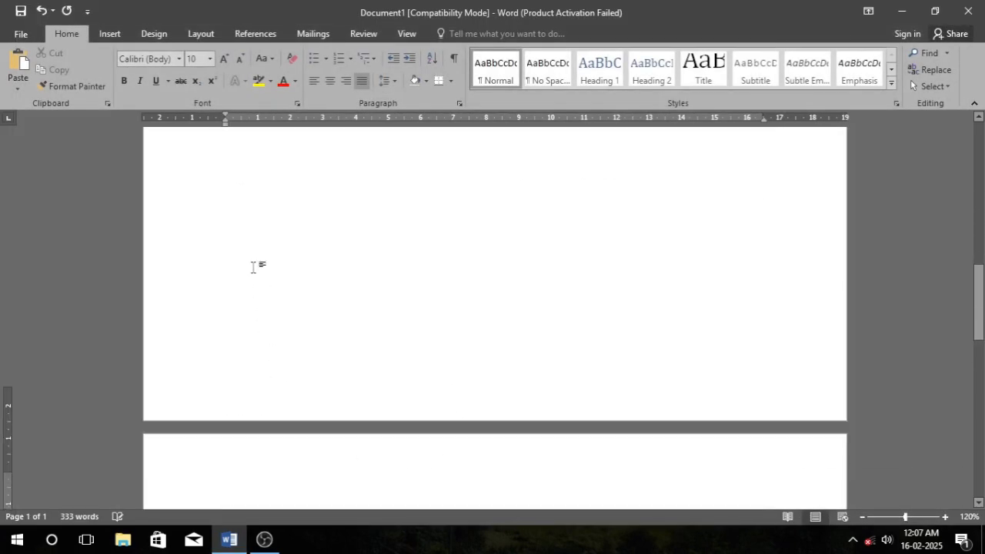
Left-align the empty paragraph after the page break and delete the break.
scroll(288, 274, "down", 10)
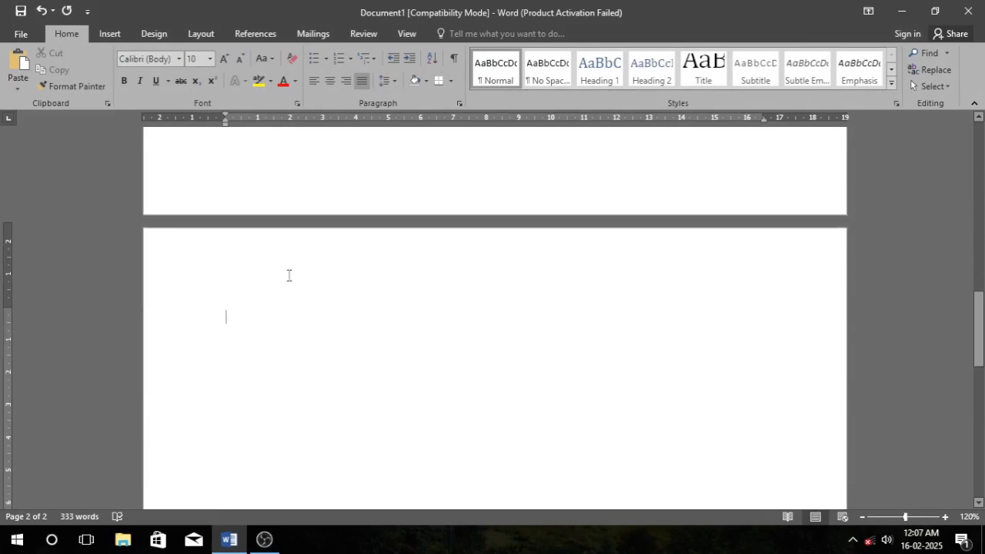
scroll(419, 283, "up", 3)
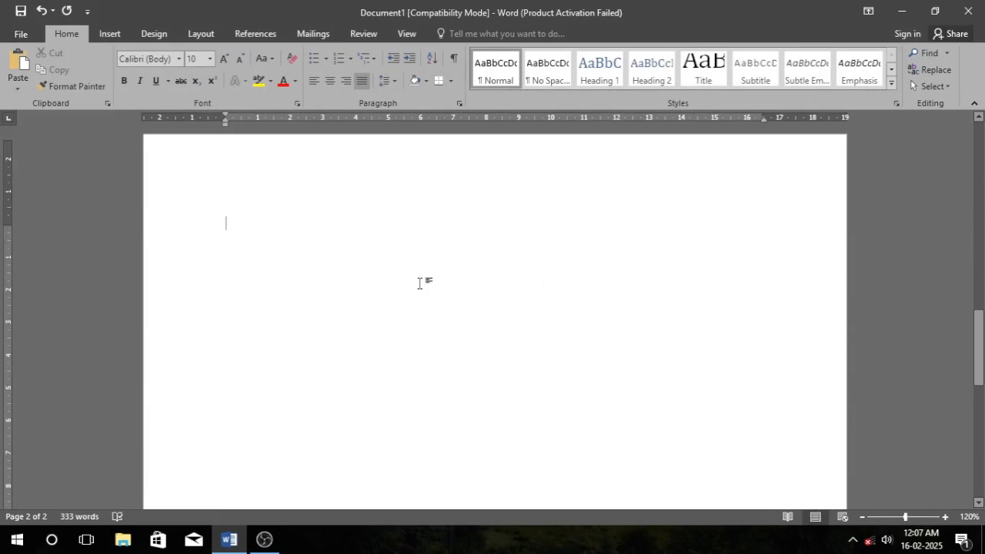
key("ctrl+l")
key("BackSpace")
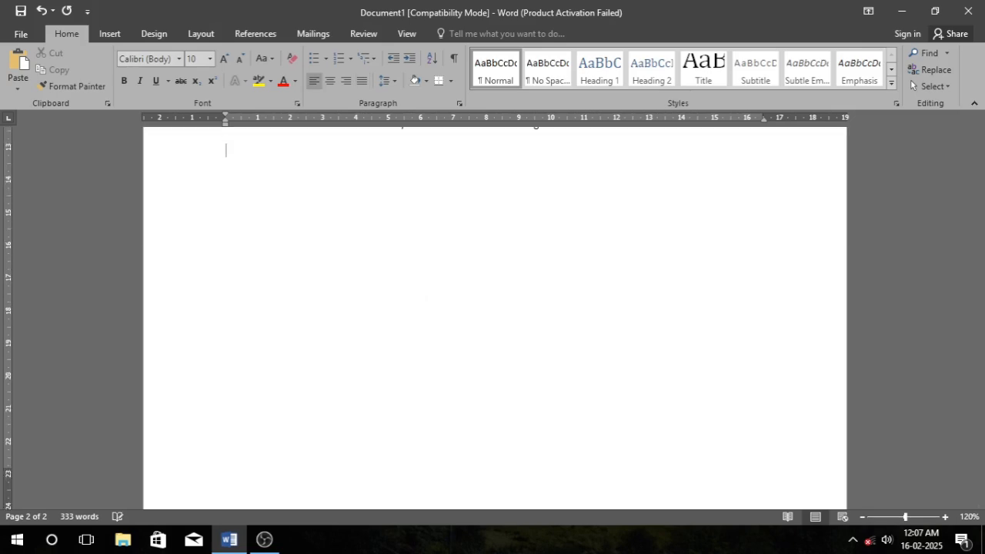
Insert two page breaks at the end of the document, then delete them again.
scroll(448, 284, "up", 7)
scroll(447, 284, "down", 4)
key("ctrl+Return")
key("ctrl+Return")
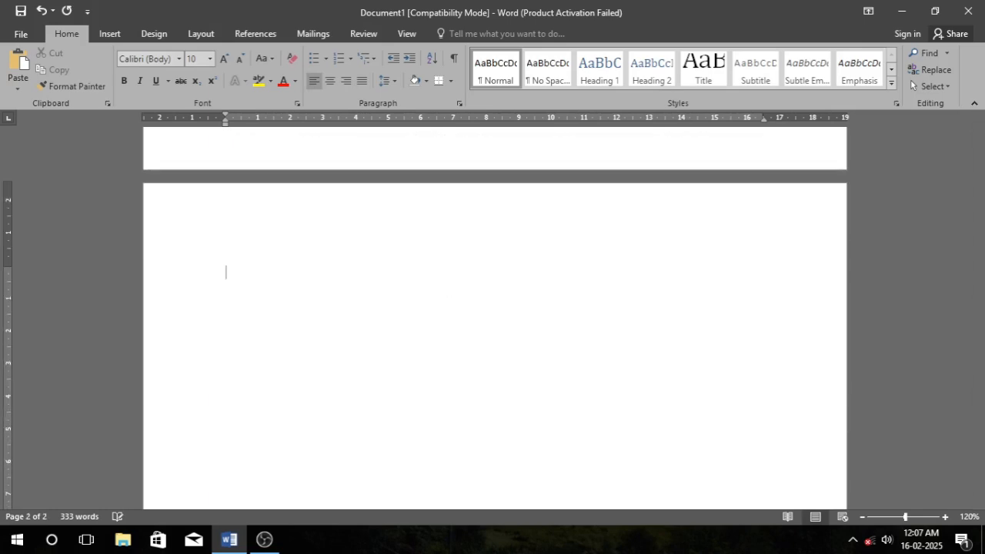
key("BackSpace")
scroll(495, 315, "up", 7)
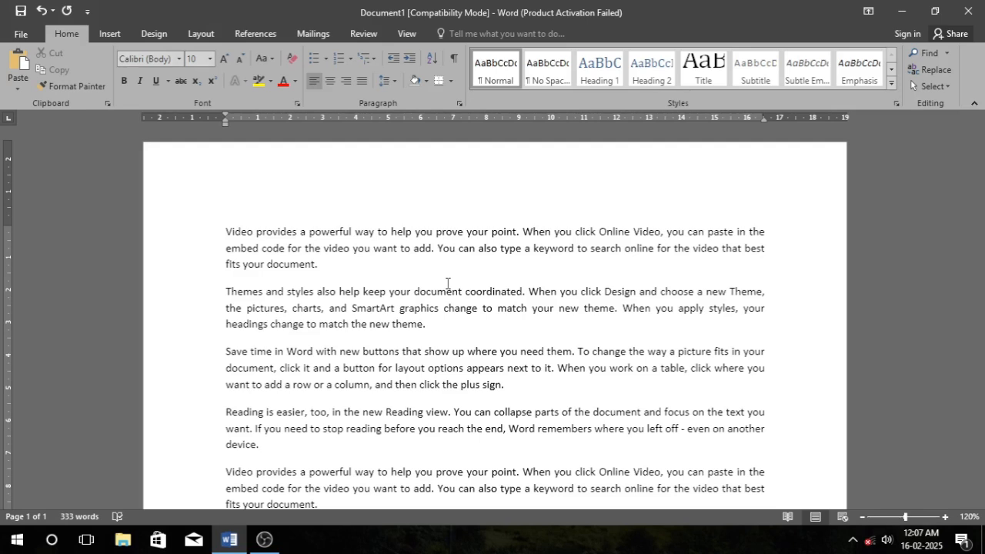
Create a new blank document and close it again to return to the original document.
left_click(457, 282)
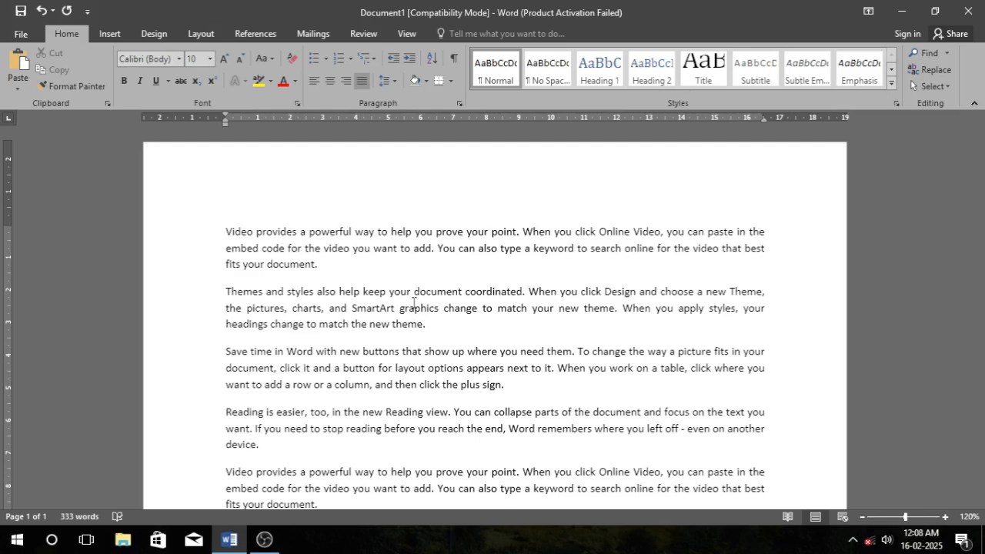
key("ctrl+n")
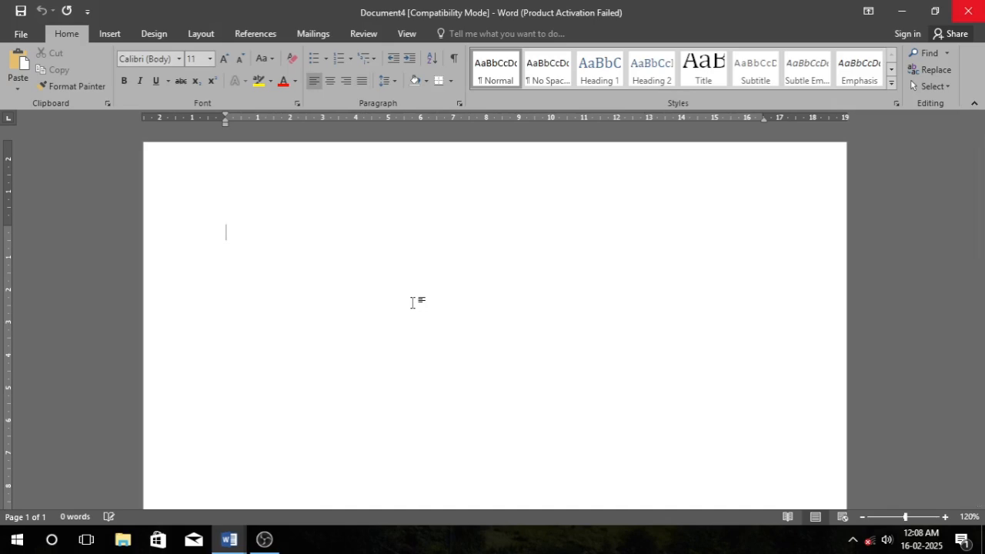
key("ctrl+w")
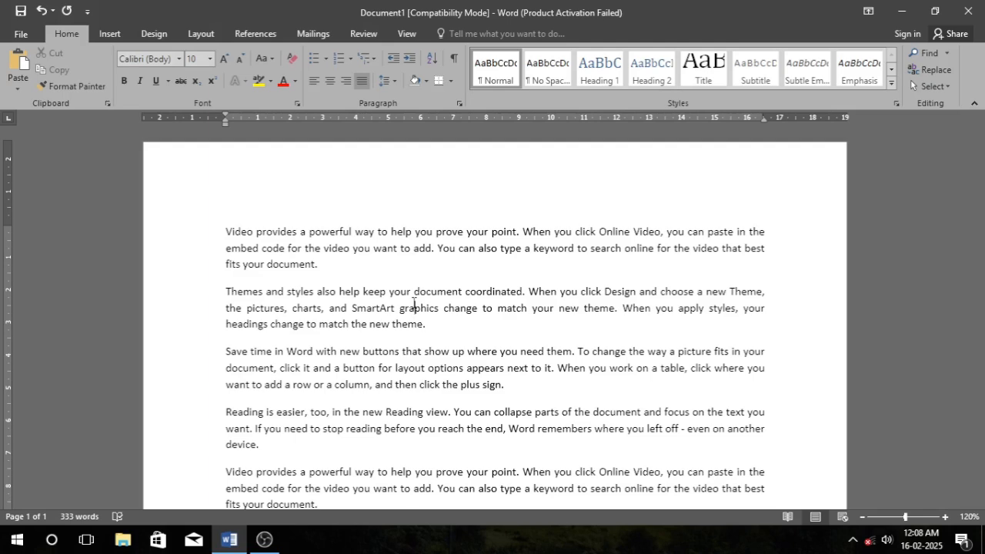
Run a spelling and grammar check, then type the misspelled word 'Teaher' on a new line at the document's end.
key("F7")
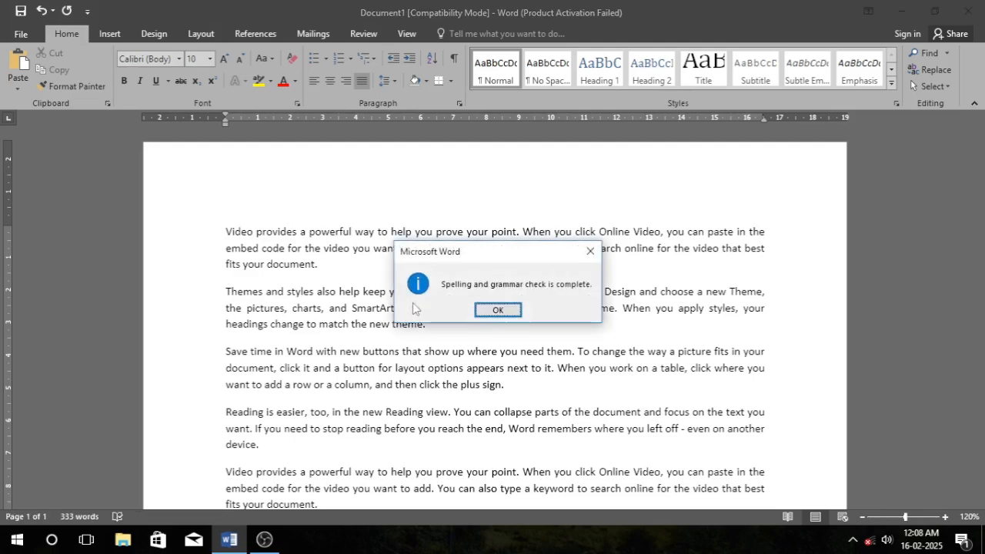
key("Return")
scroll(278, 403, "down", 7)
scroll(278, 403, "down", 2)
left_click(230, 257)
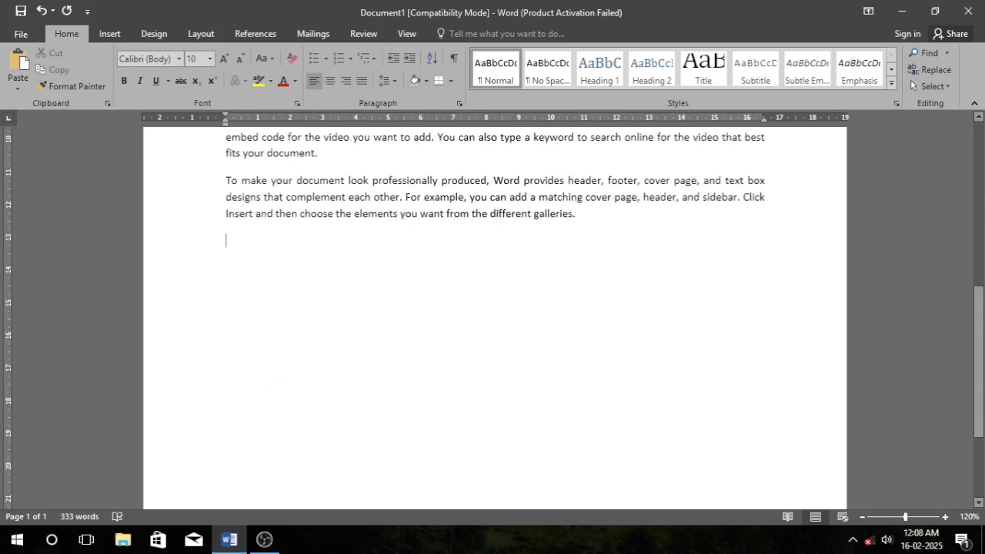
key("Return")
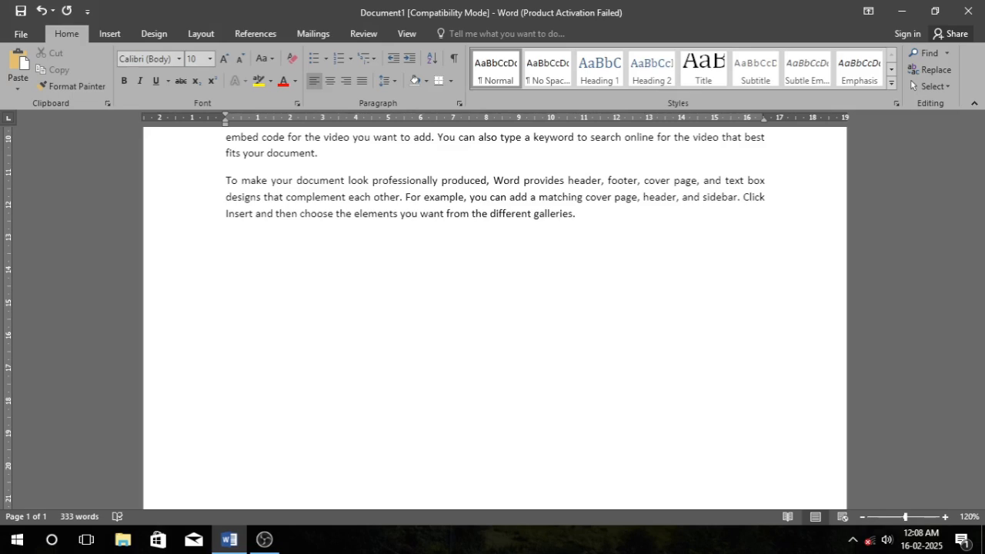
type("teaher")
key("Return")
Select 'Teaher' and correct it to 'Teacher' with the spelling checker, also checking the rest of the document.
left_click_drag(257, 268, 216, 264)
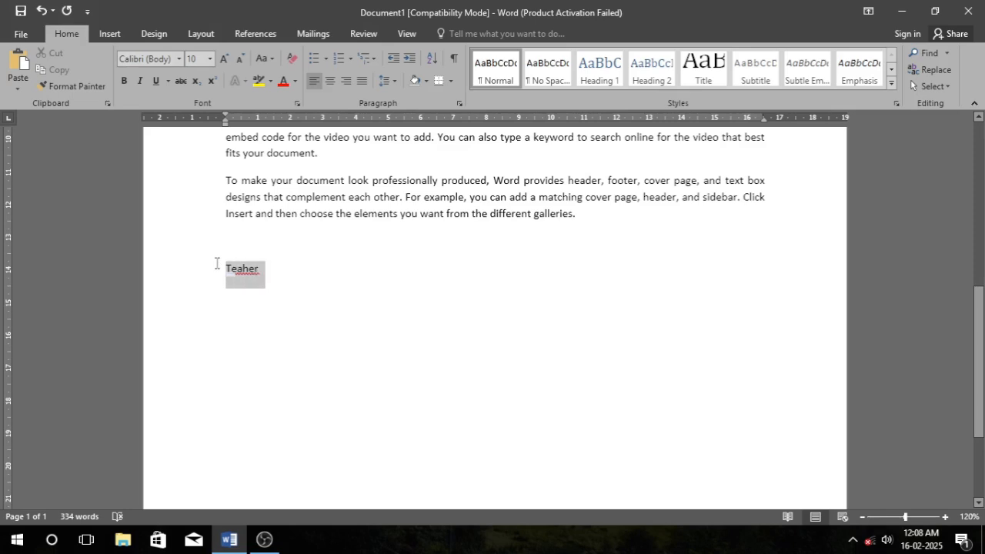
left_click(252, 268)
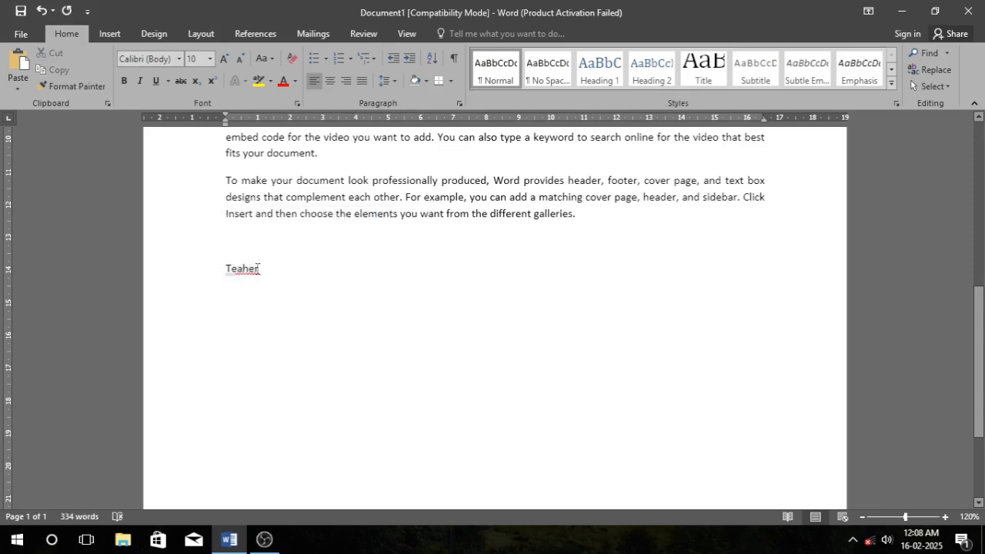
left_click_drag(260, 268, 209, 272)
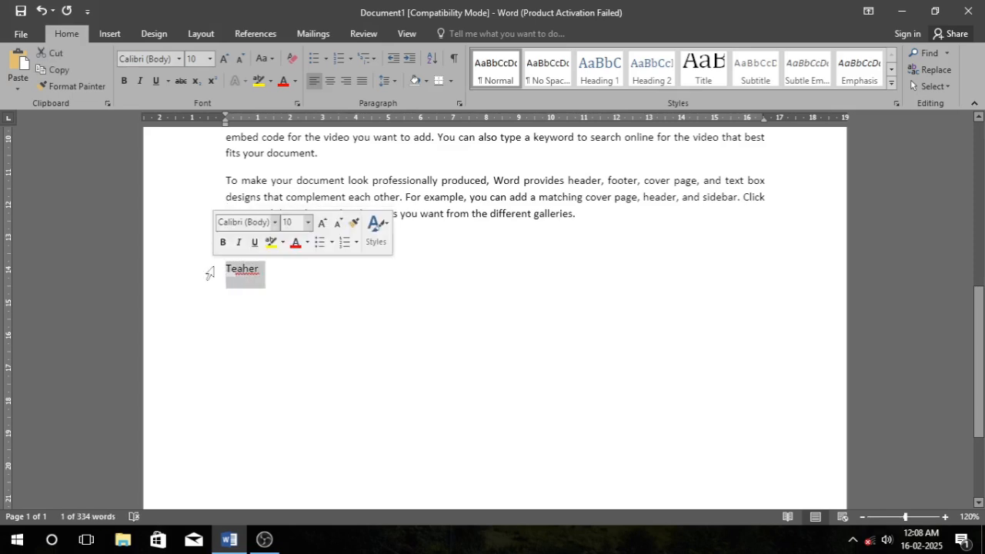
key("F7")
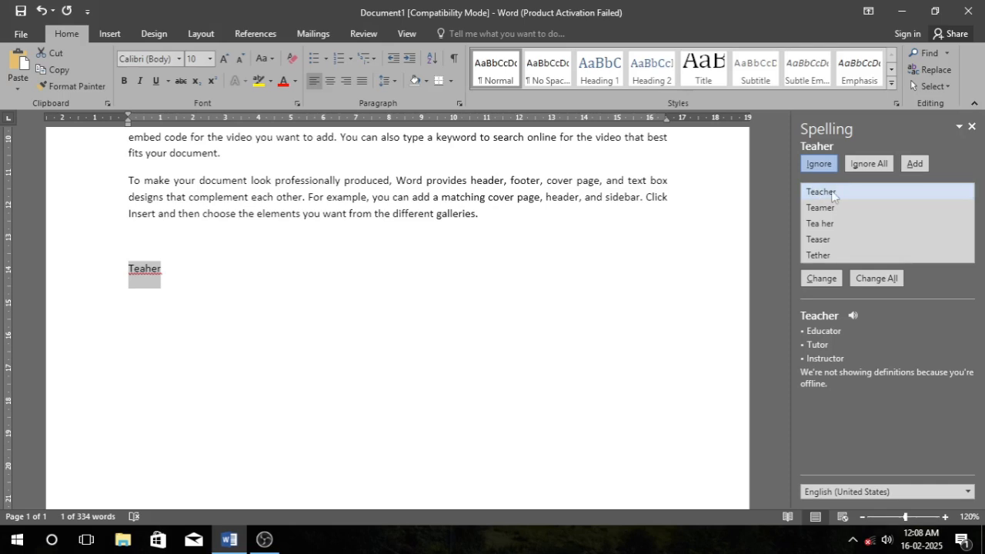
left_click(824, 195)
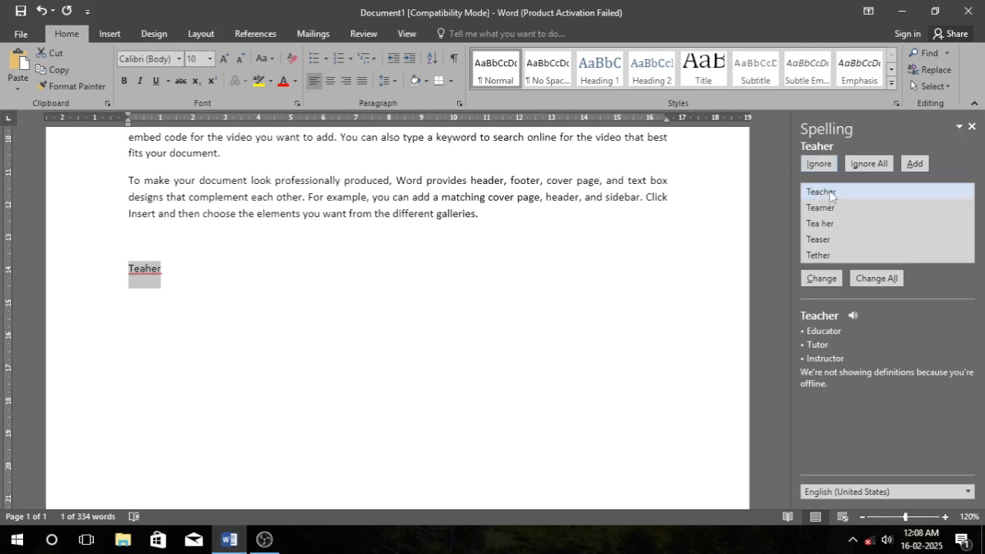
left_click(826, 281)
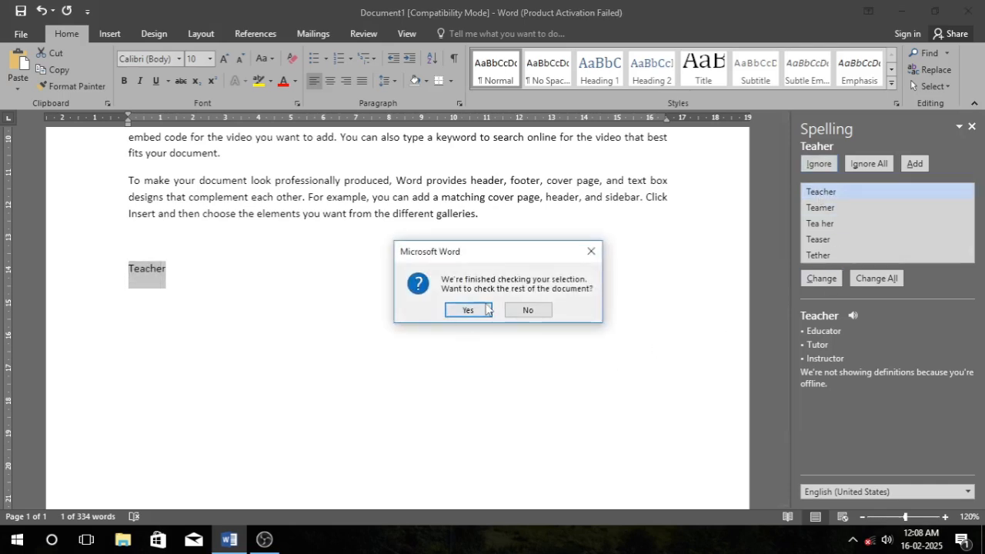
left_click(484, 310)
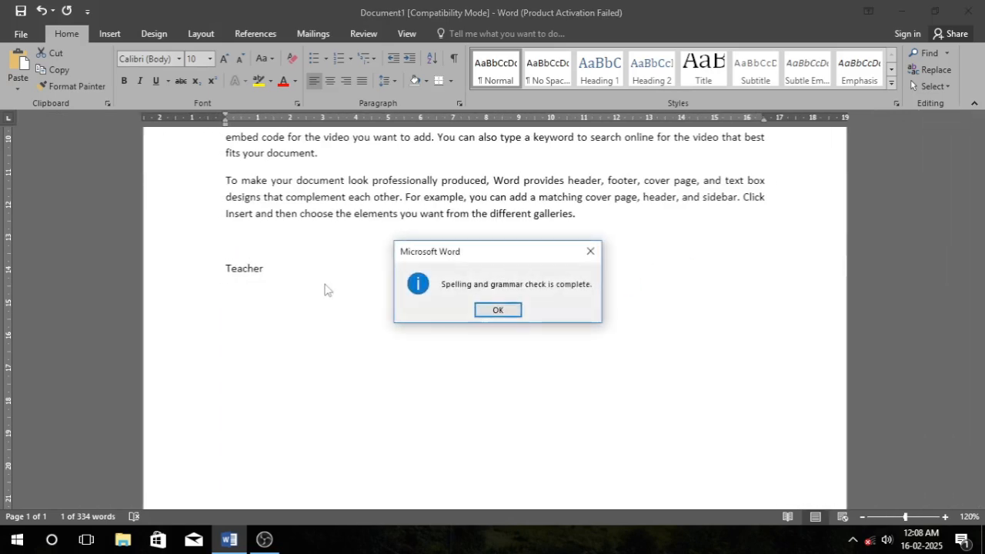
left_click(495, 307)
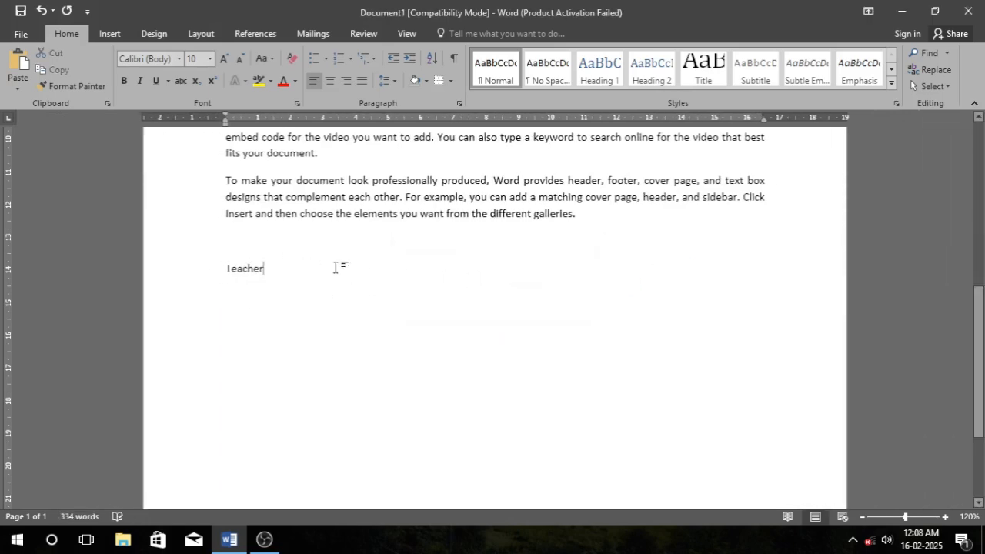
left_click_drag(235, 256, 213, 258)
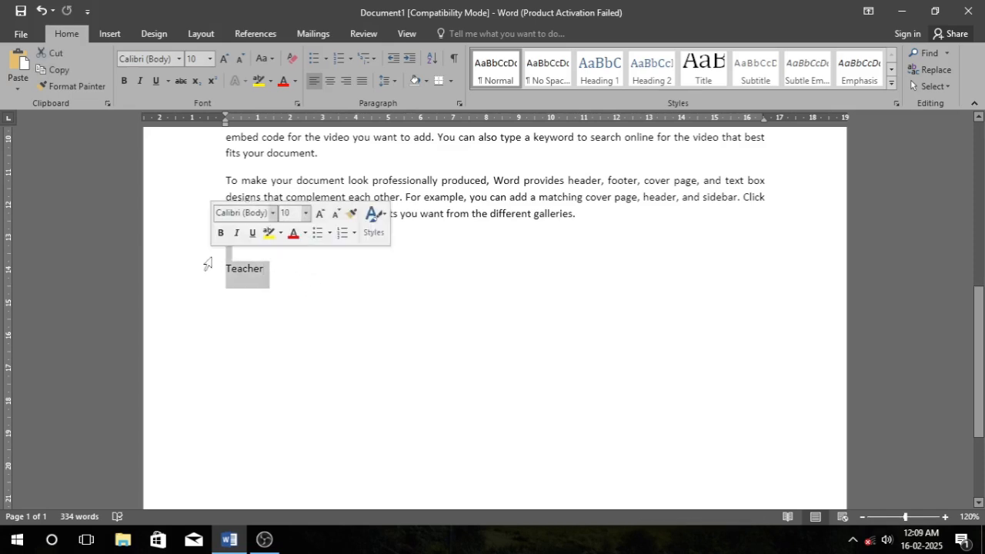
left_click(275, 269)
left_click_drag(266, 270, 224, 275)
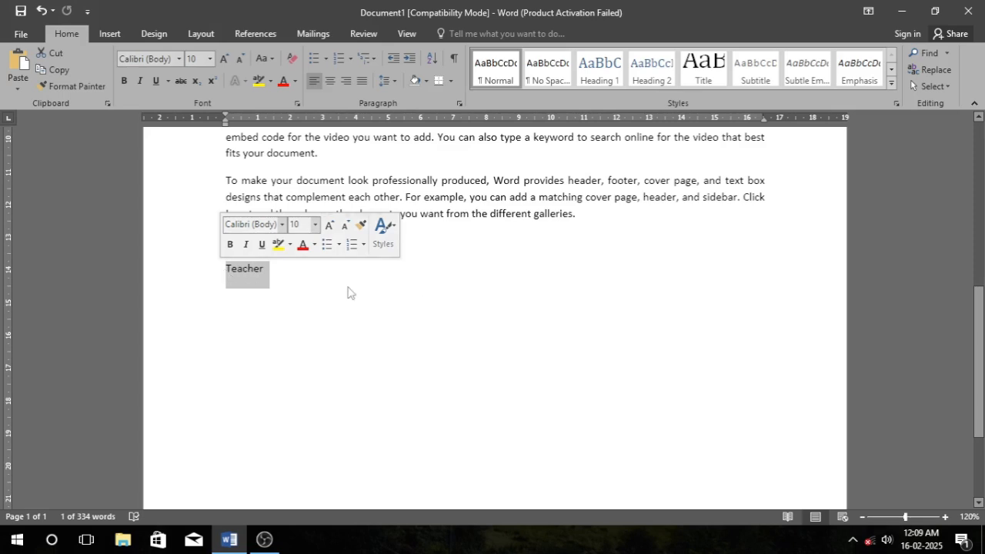
left_click(392, 282)
scroll(392, 279, "up", 3)
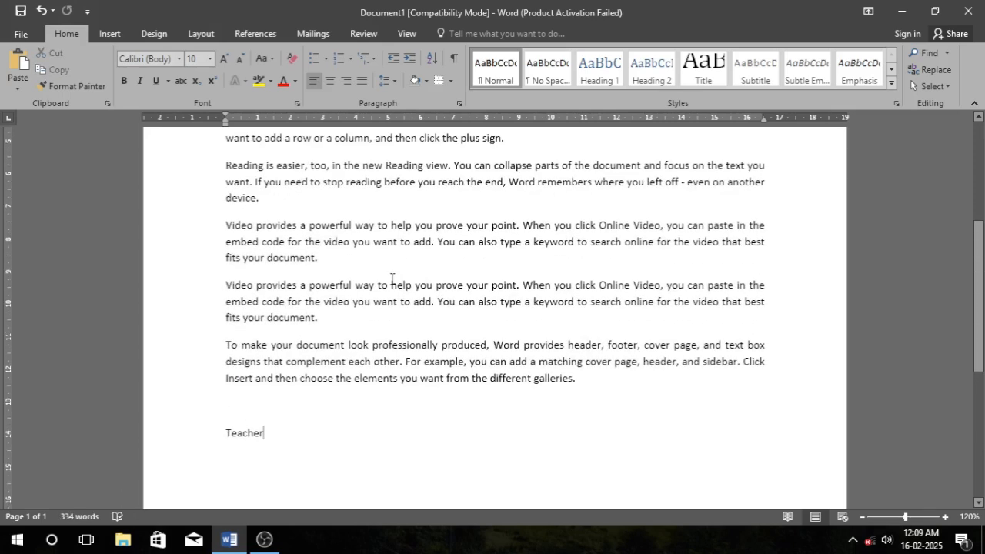
Open the Navigation pane, place the insertion point at the start of the document, and close the pane.
key("ctrl+f")
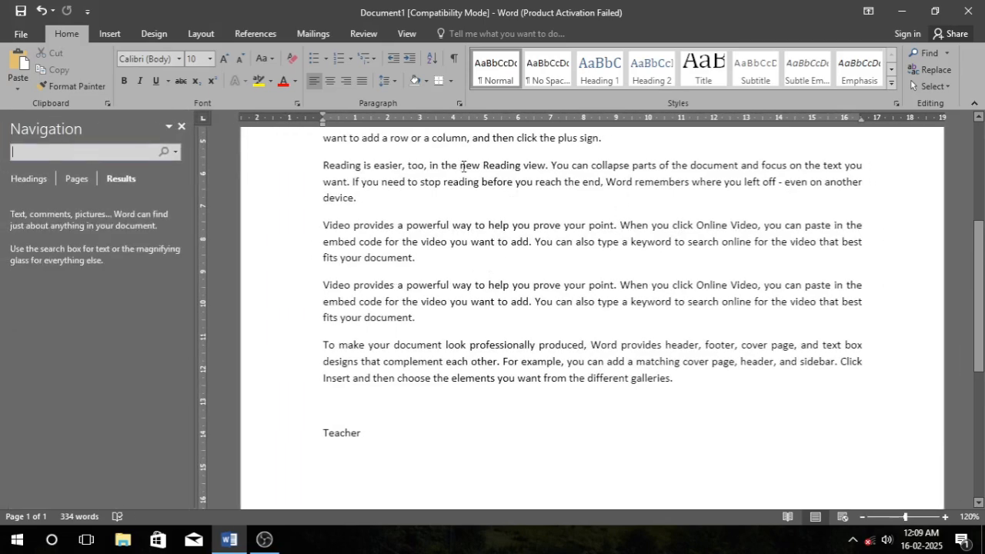
scroll(509, 230, "up", 4)
left_click(328, 233)
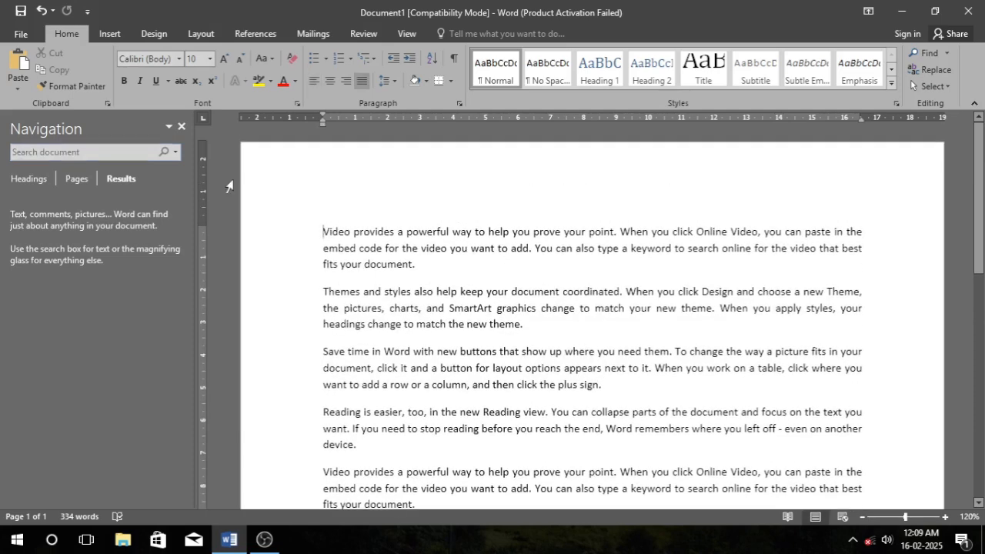
left_click(183, 127)
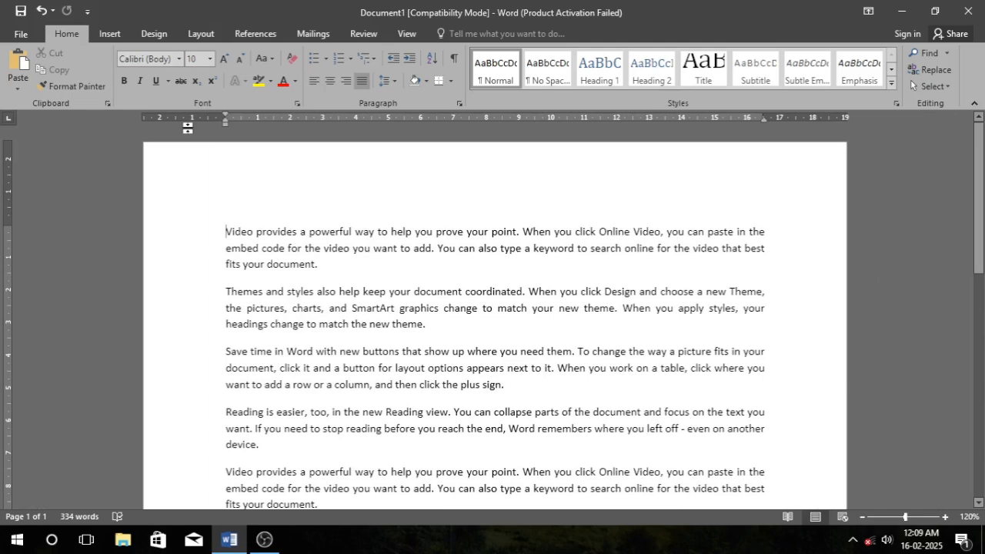
Search the document for the word 'powerful'.
key("ctrl+f")
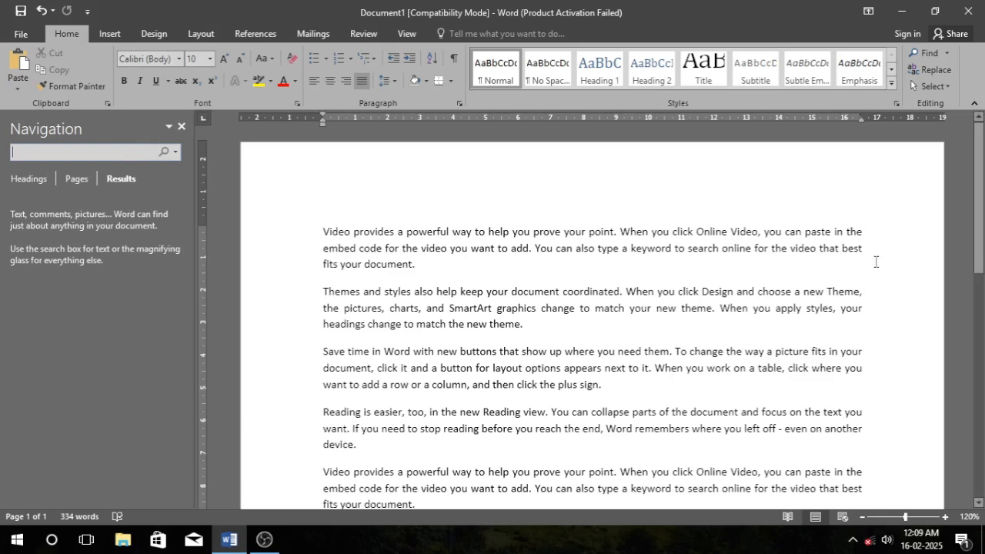
type("power")
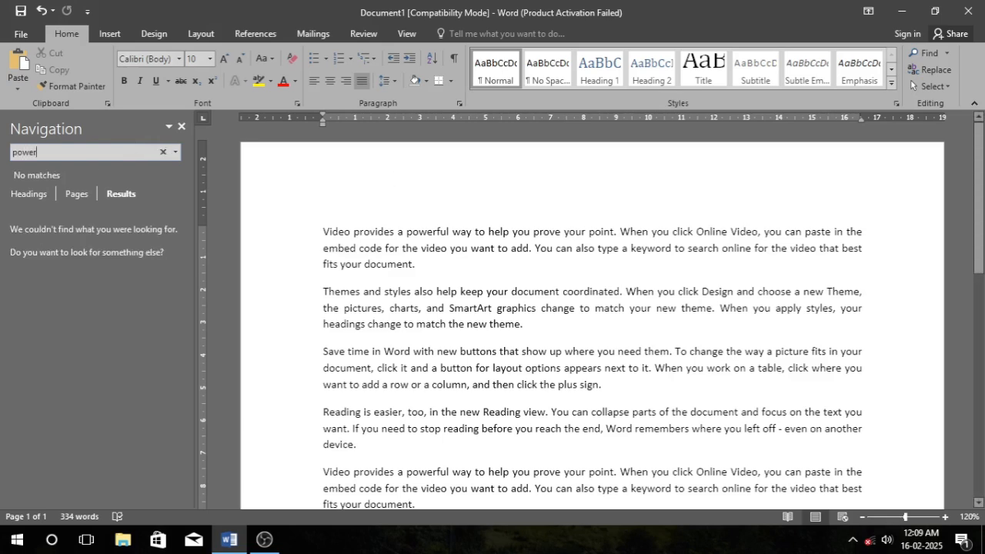
type("ful")
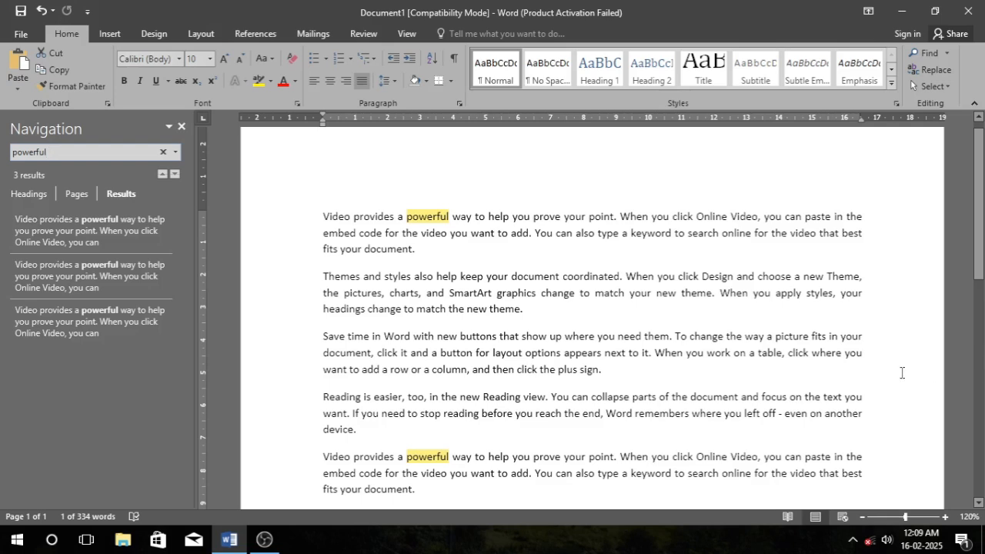
Search the document for 'the' instead, then close the Navigation pane.
key("BackSpace")
key("BackSpace")
key("BackSpace")
key("BackSpace")
key("BackSpace")
key("BackSpace")
key("BackSpace")
key("BackSpace")
type("the")
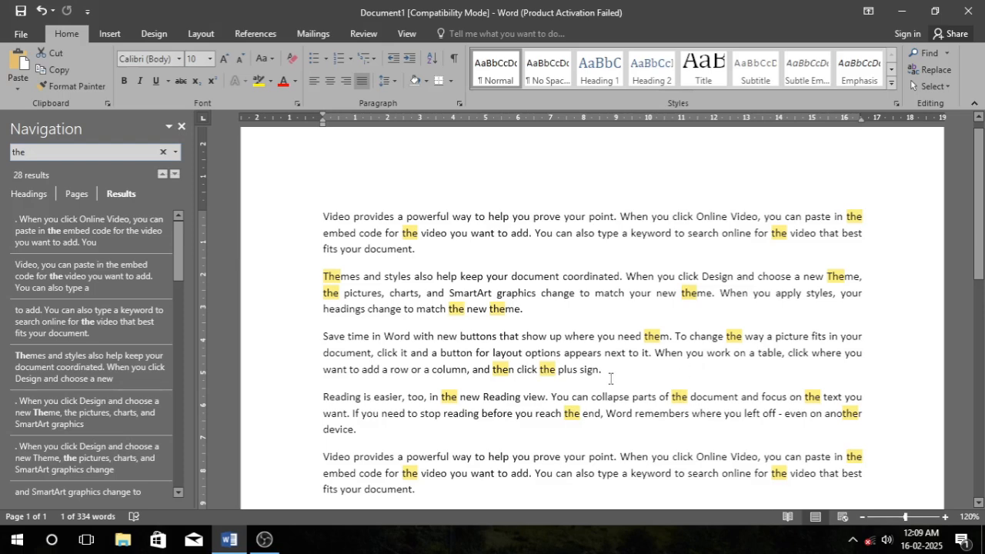
left_click(183, 127)
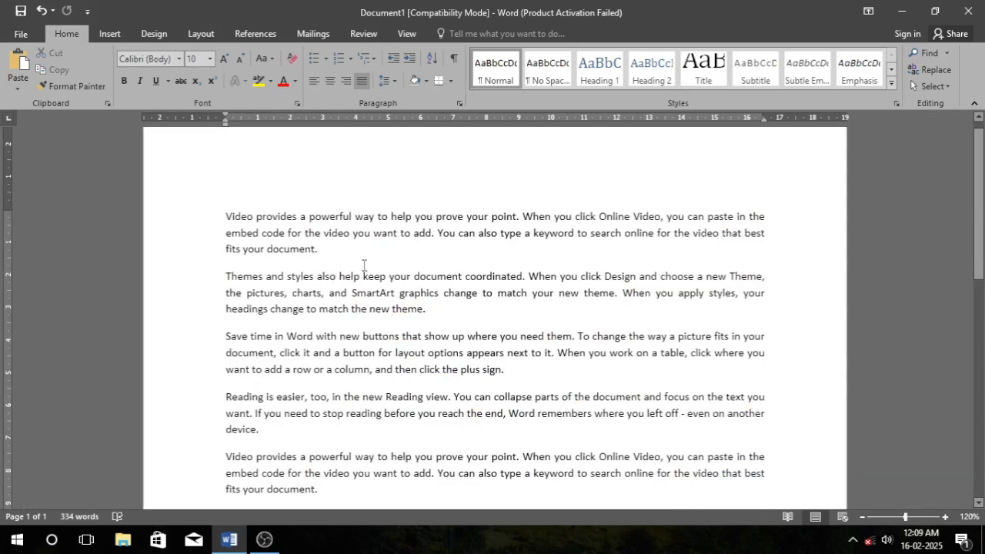
Replace every occurrence of 'document' with 'pdf' throughout the document using Find and Replace.
key("ctrl+h")
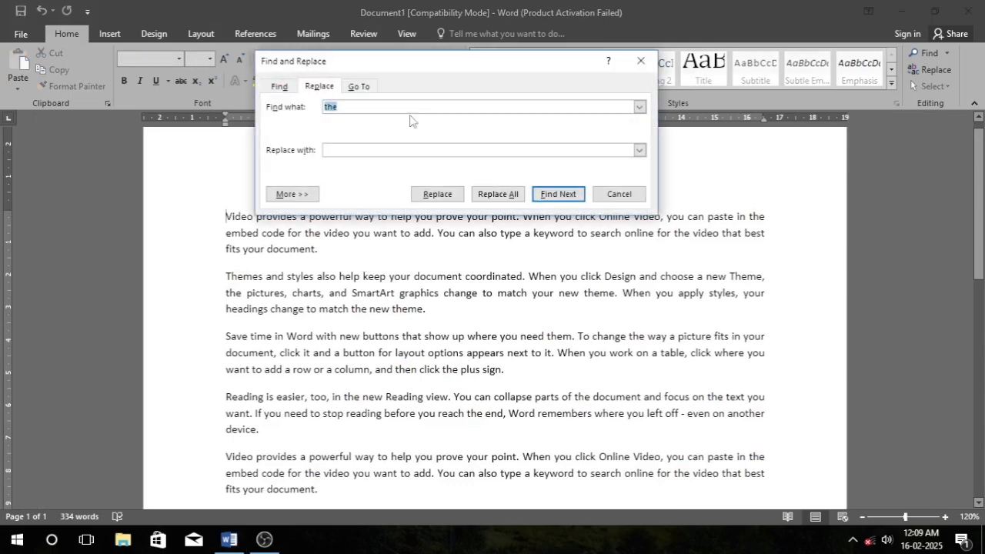
left_click(371, 108)
key("BackSpace")
key("BackSpace")
key("BackSpace")
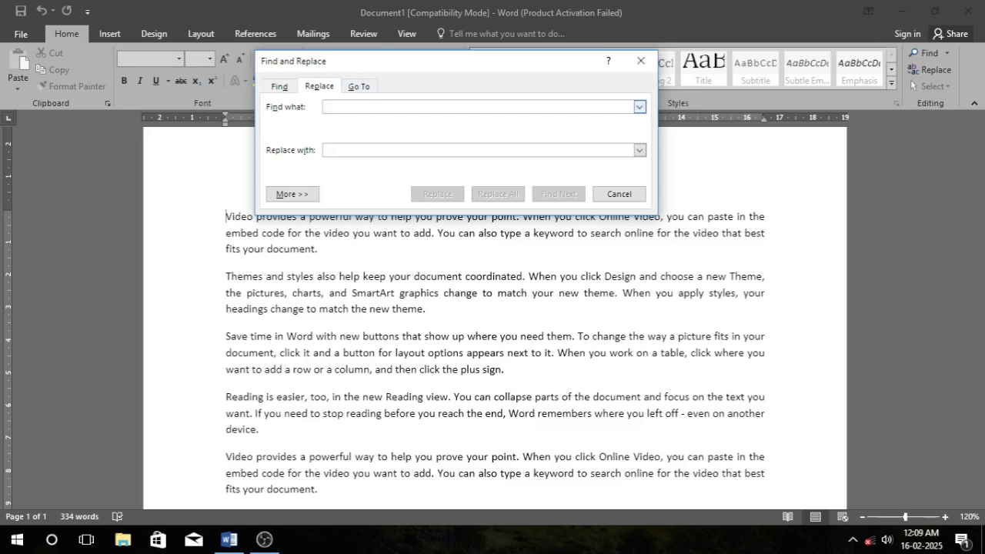
type("do")
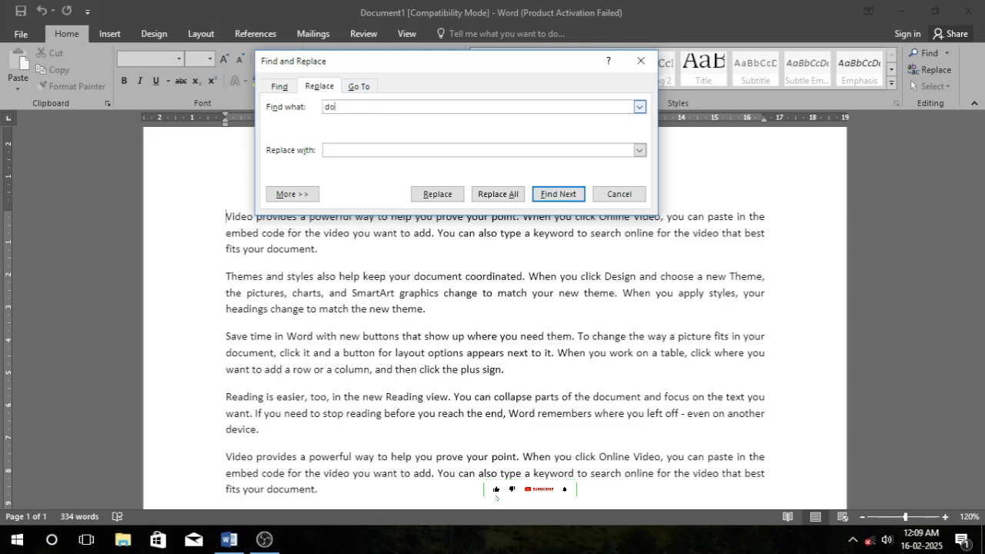
type("cument")
left_click(439, 275)
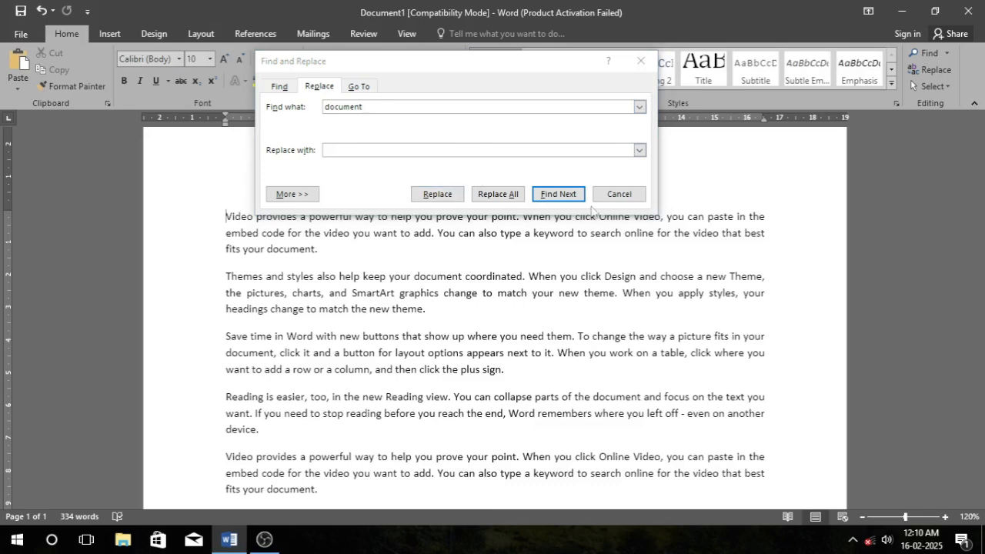
left_click(616, 197)
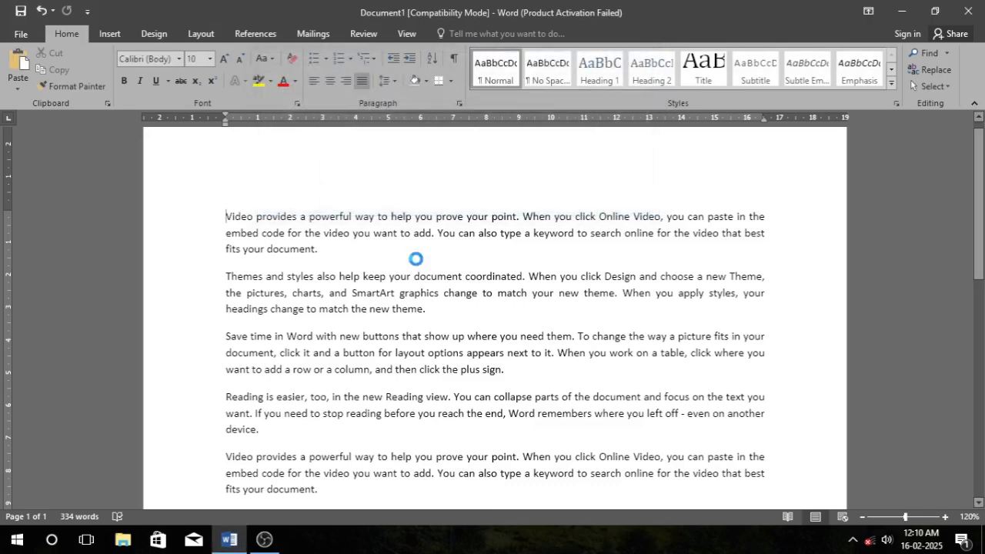
key("ctrl+h")
type("document")
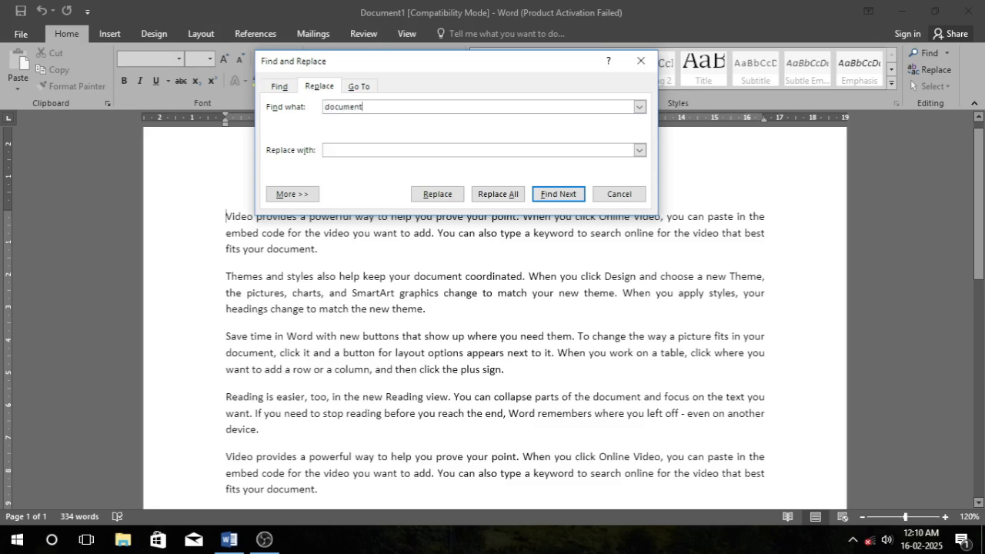
left_click(340, 149)
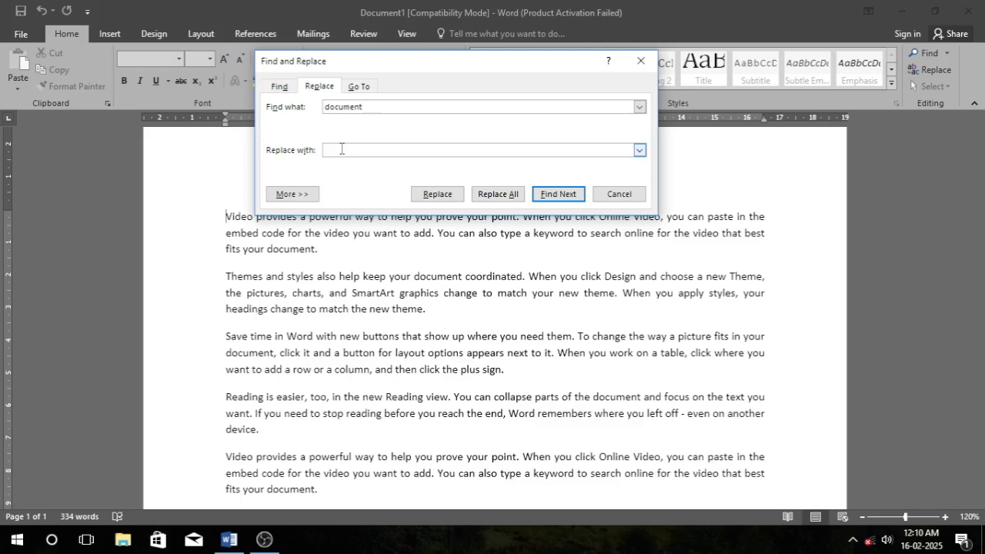
type("pdf")
left_click_drag(374, 107, 301, 104)
left_click_drag(354, 151, 304, 149)
left_click(509, 197)
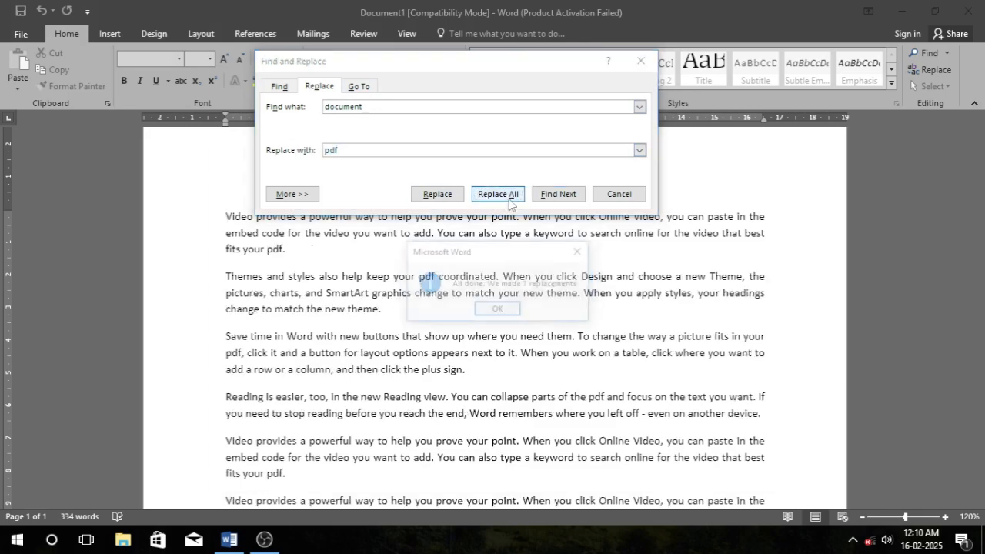
left_click(497, 310)
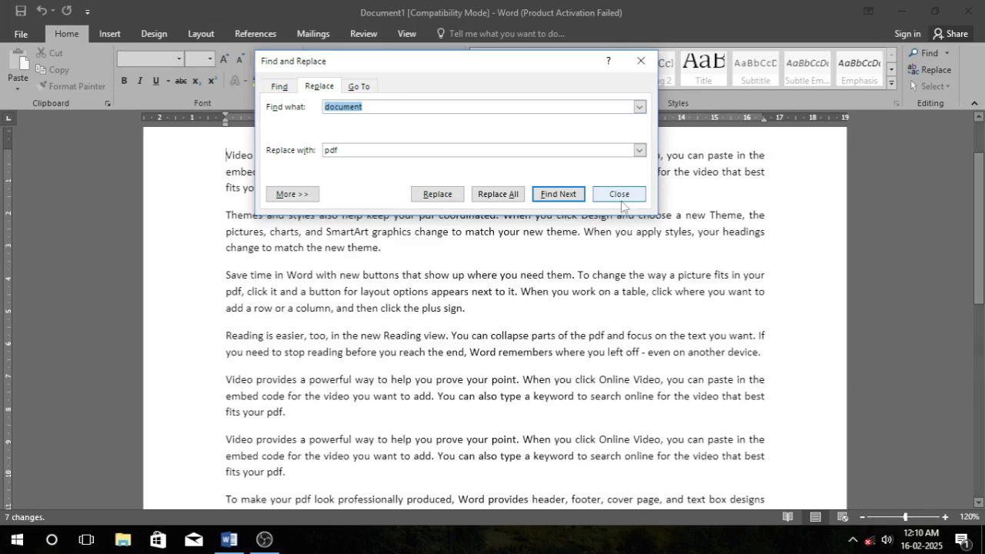
Search for 'pfd' with all matches highlighted for reading, then close the Find dialog.
left_click(279, 88)
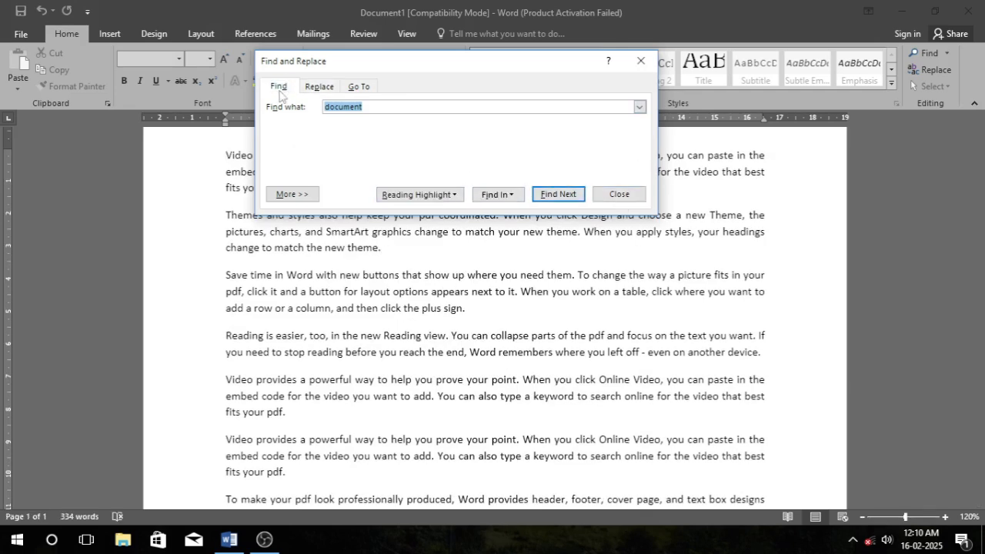
type("pfd")
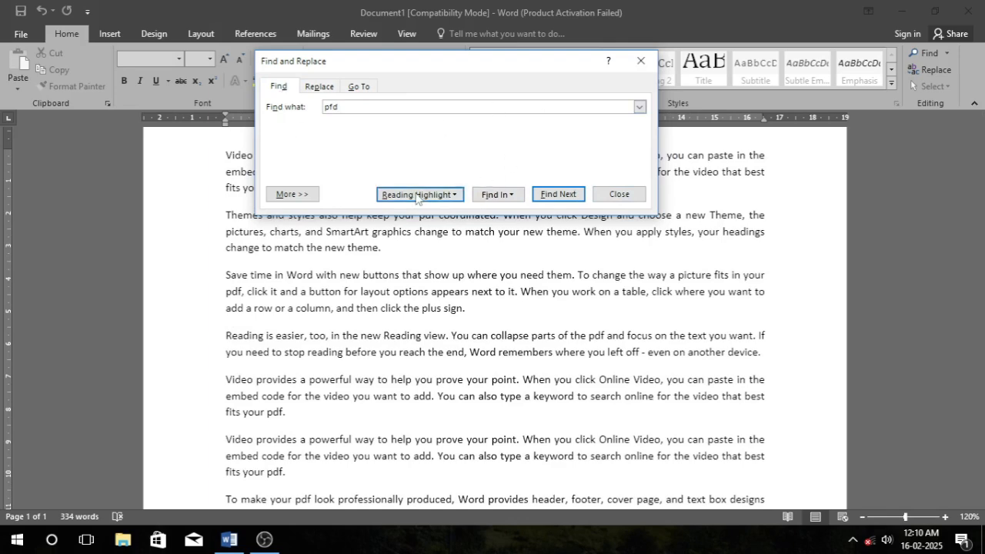
left_click(453, 195)
left_click(418, 212)
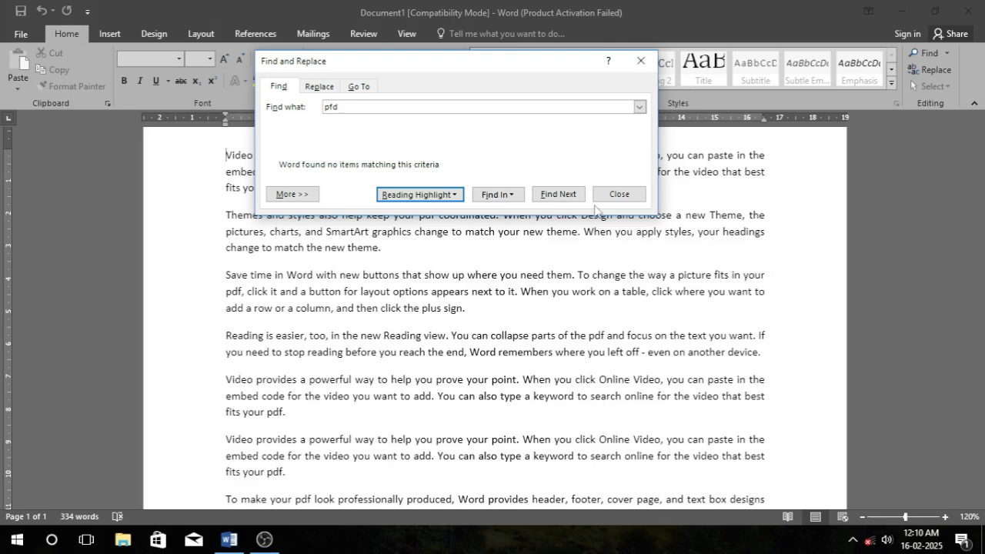
left_click(619, 195)
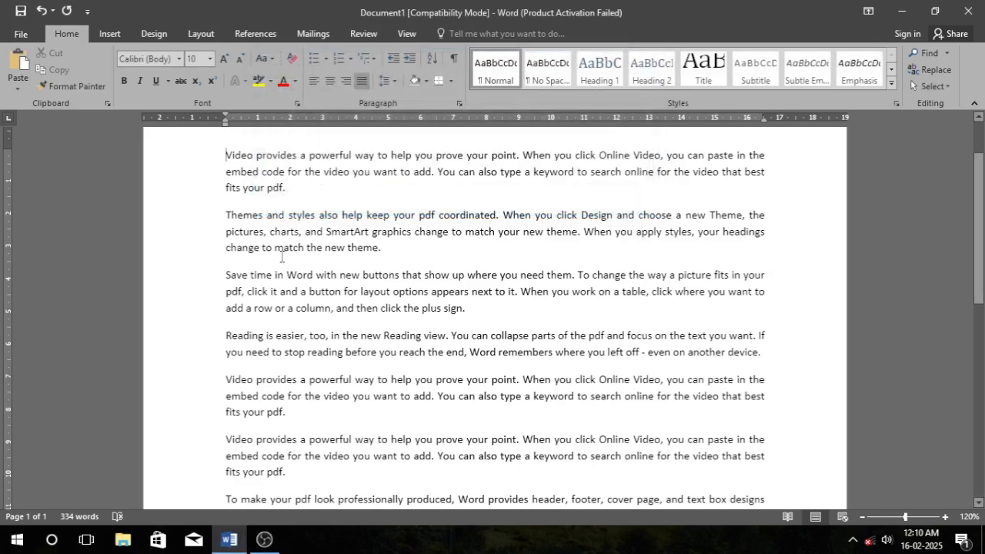
Search the document for 'pdf' in the Navigation pane, then clear the search and close the pane.
key("ctrl+f")
type("pdf")
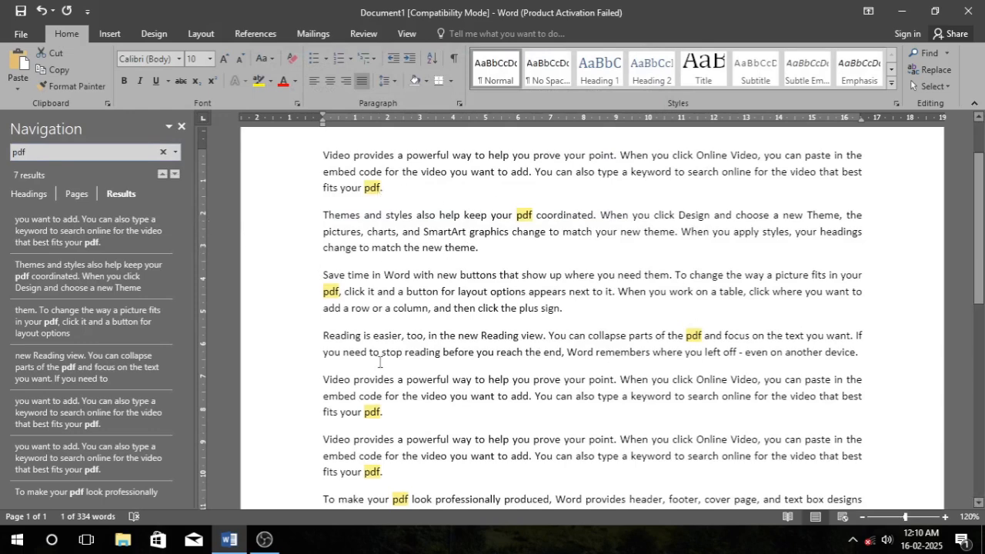
left_click(162, 151)
left_click(182, 126)
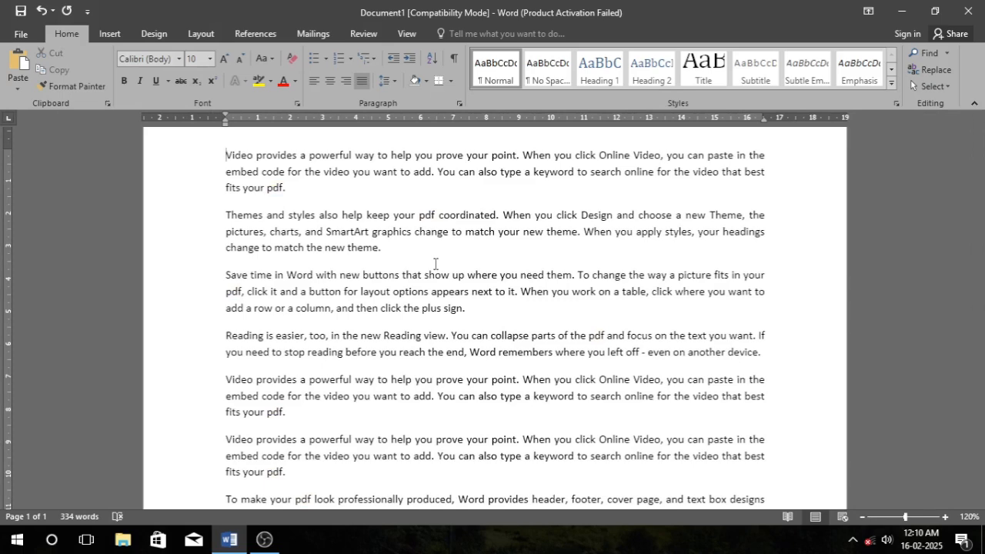
key("ctrl+d")
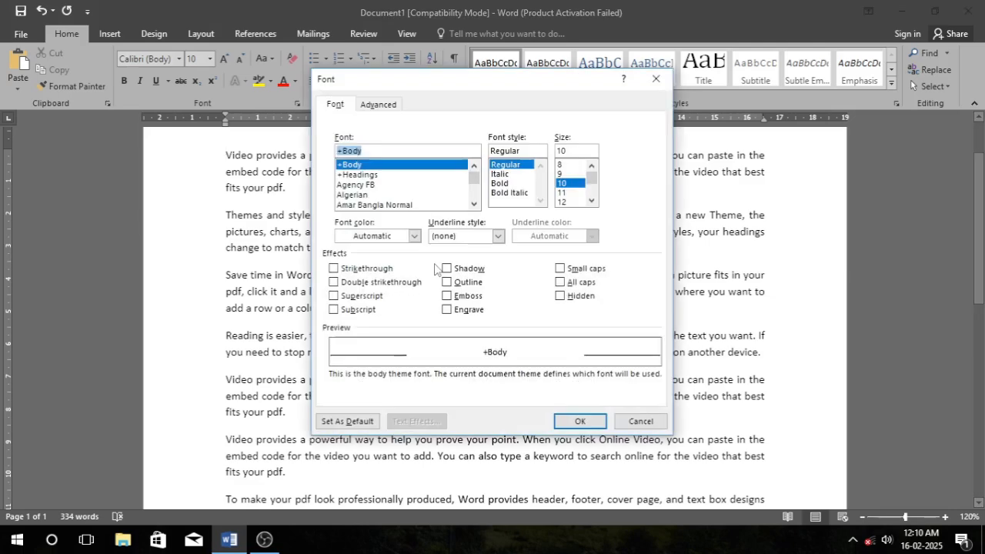
left_click(655, 79)
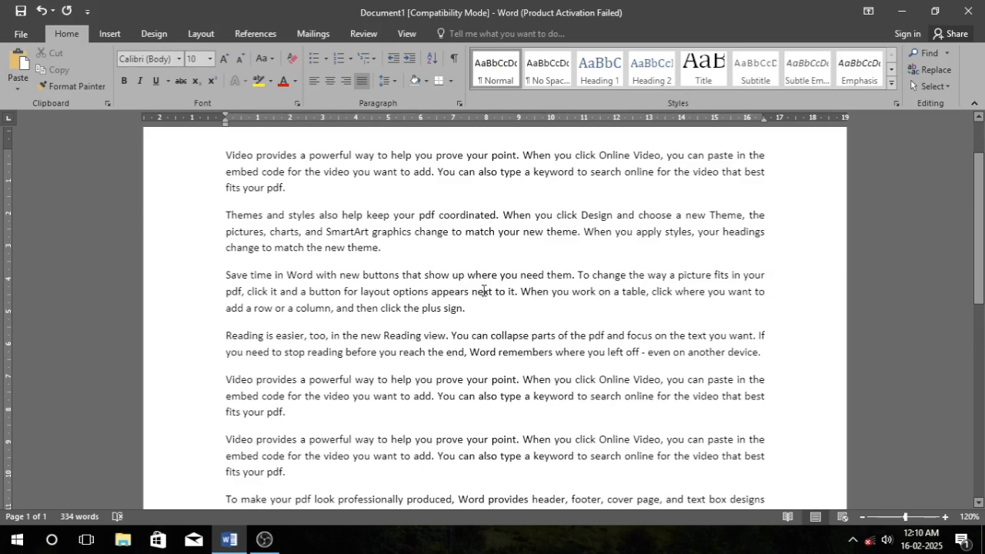
key("ctrl+d")
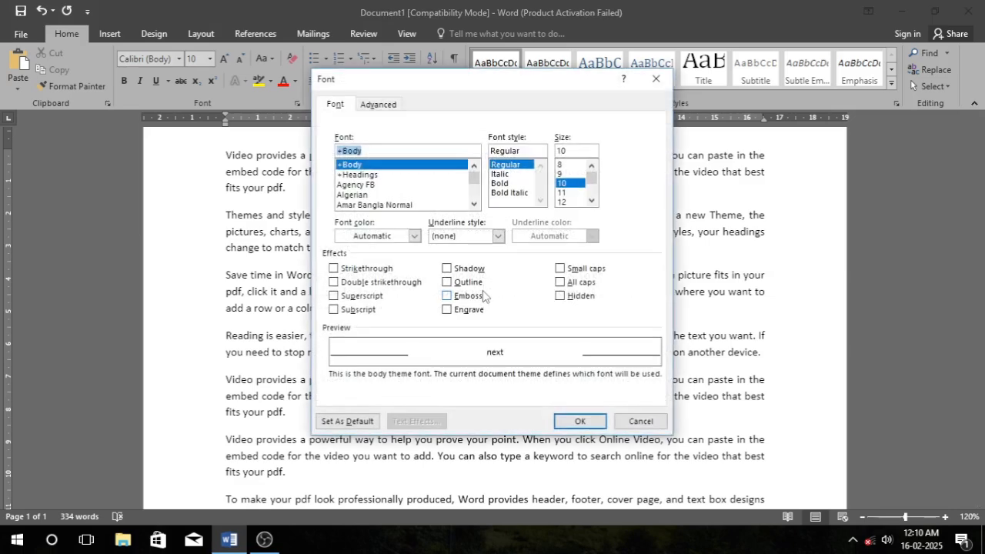
left_click_drag(442, 82, 503, 130)
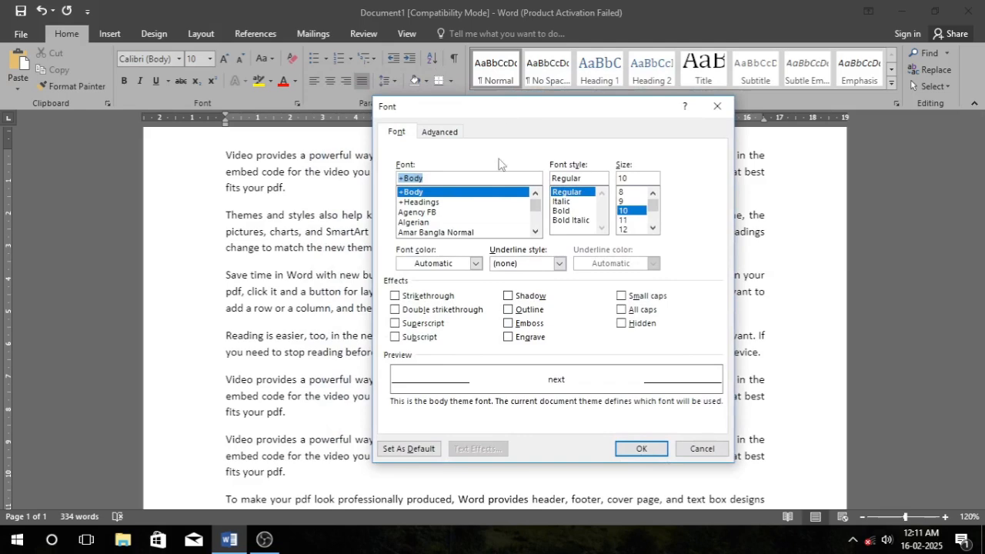
left_click(440, 211)
left_click(455, 222)
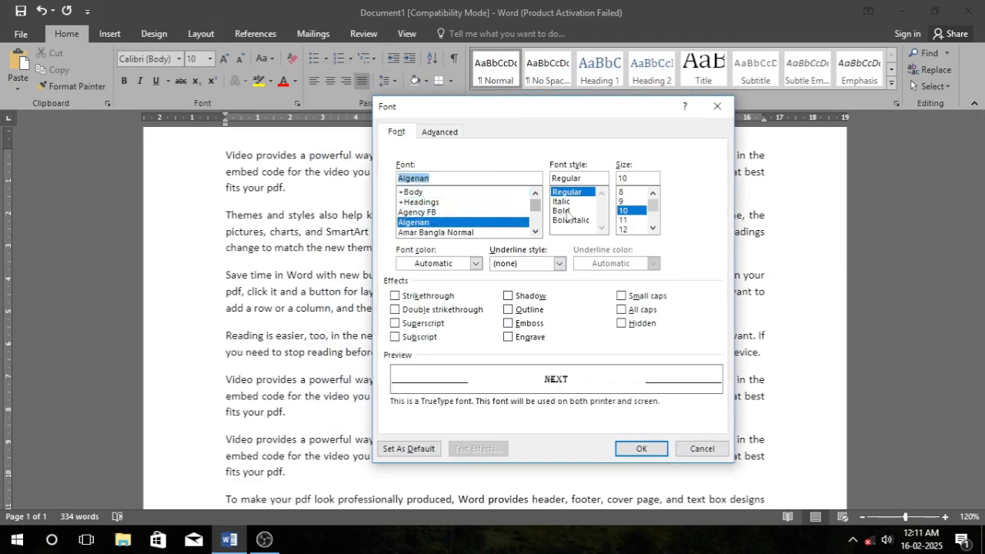
left_click(443, 213)
left_click(564, 211)
left_click(648, 220)
left_click(627, 221)
left_click(629, 211)
left_click(632, 201)
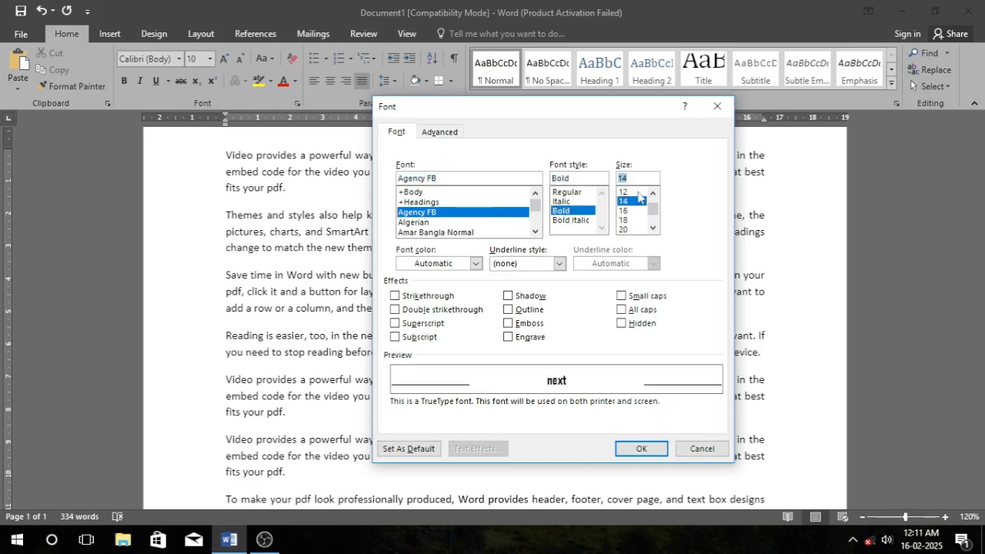
left_click(697, 448)
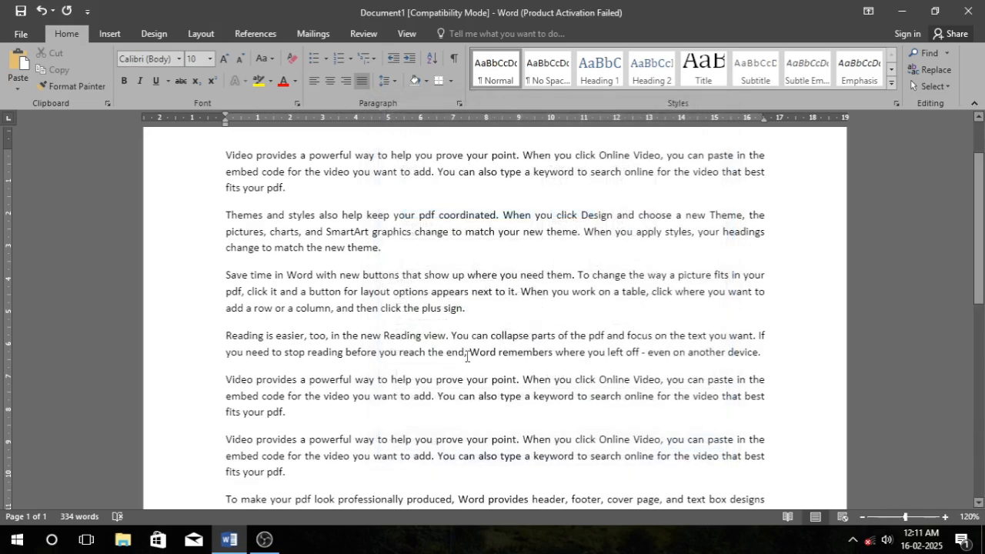
Set the font of all text to Freestyle Script, Bold, 12 pt.
key("ctrl+a")
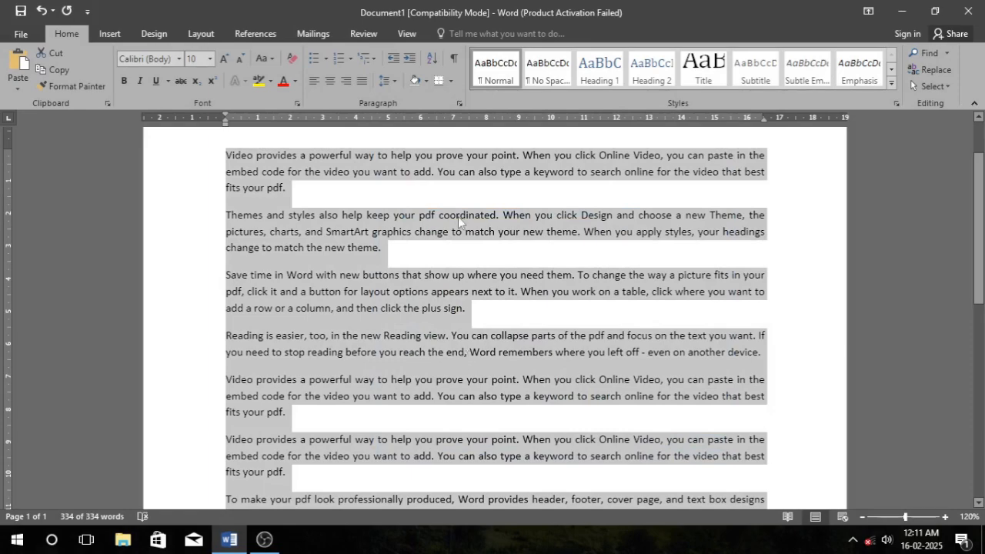
key("ctrl+d")
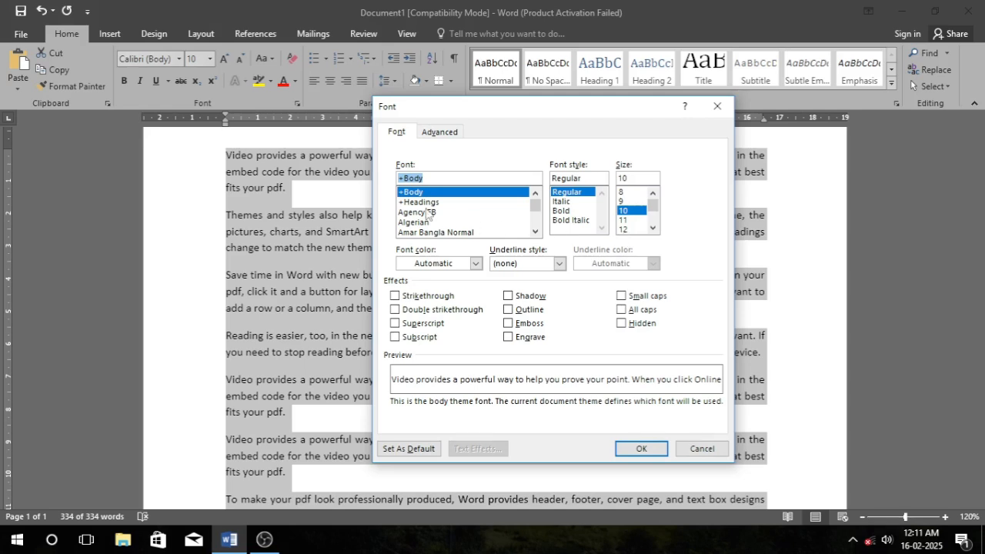
left_click(428, 212)
mouse_move(536, 207)
left_mouse_down()
mouse_move(537, 231)
mouse_move(536, 210)
left_mouse_up()
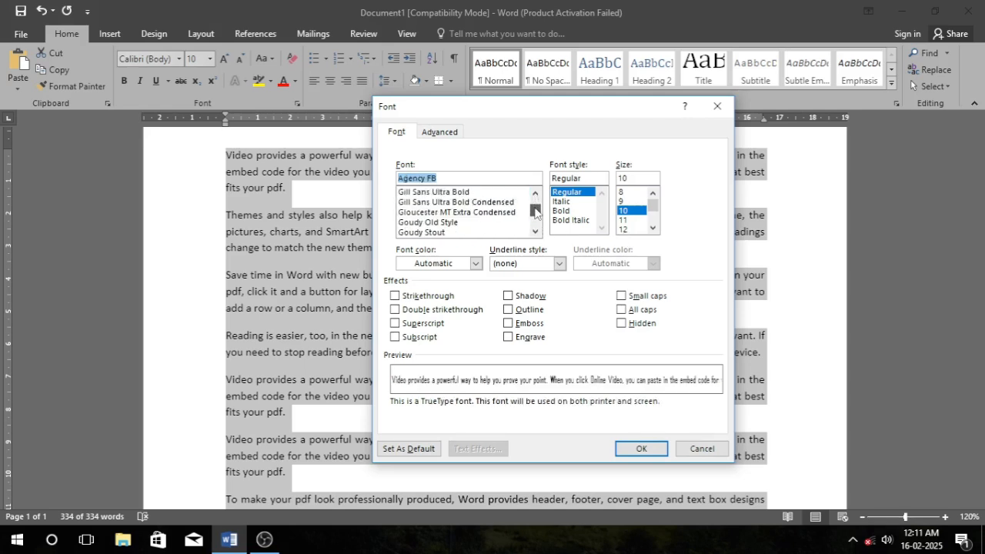
left_click(454, 212)
scroll(454, 214, "up", 4)
left_click(454, 212)
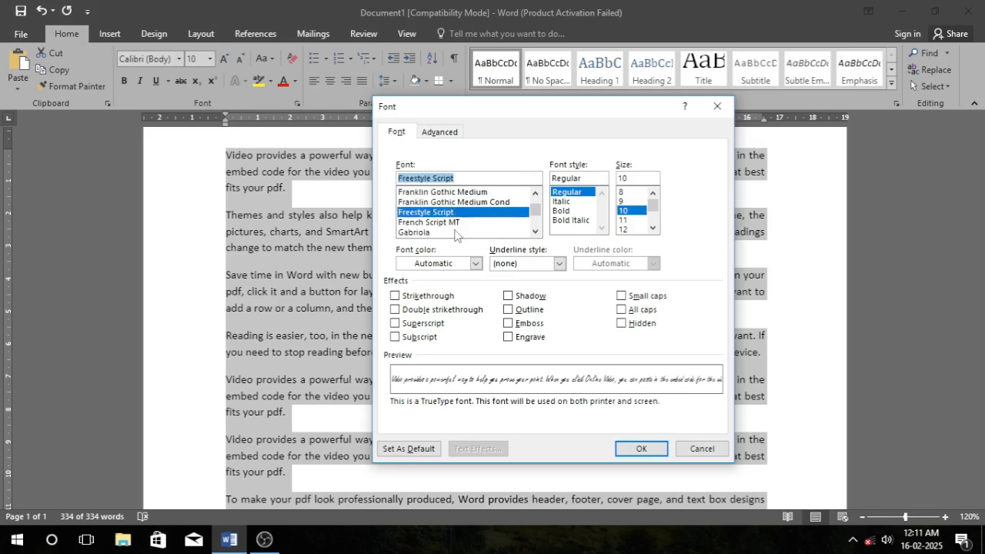
left_click(570, 211)
left_click(623, 220)
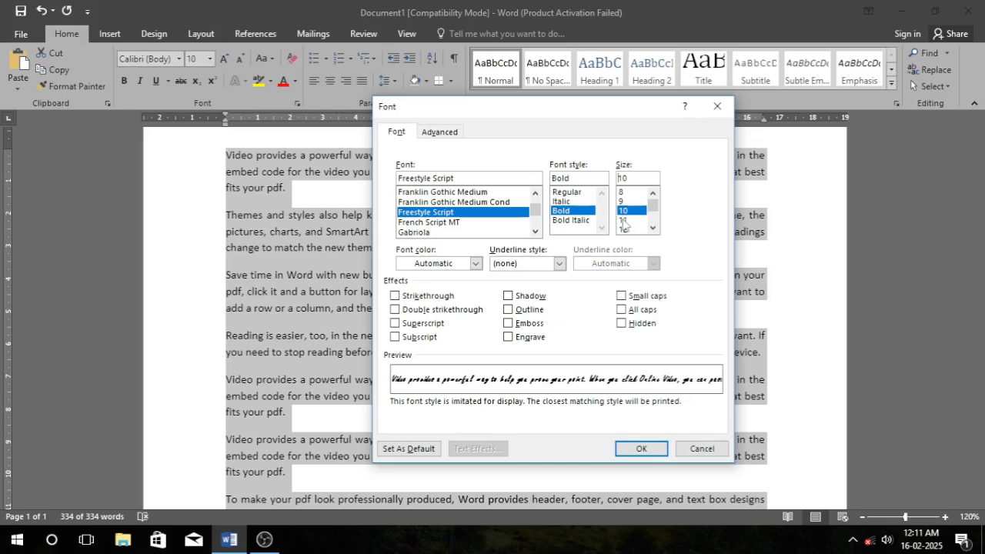
left_click(623, 229)
left_click(641, 449)
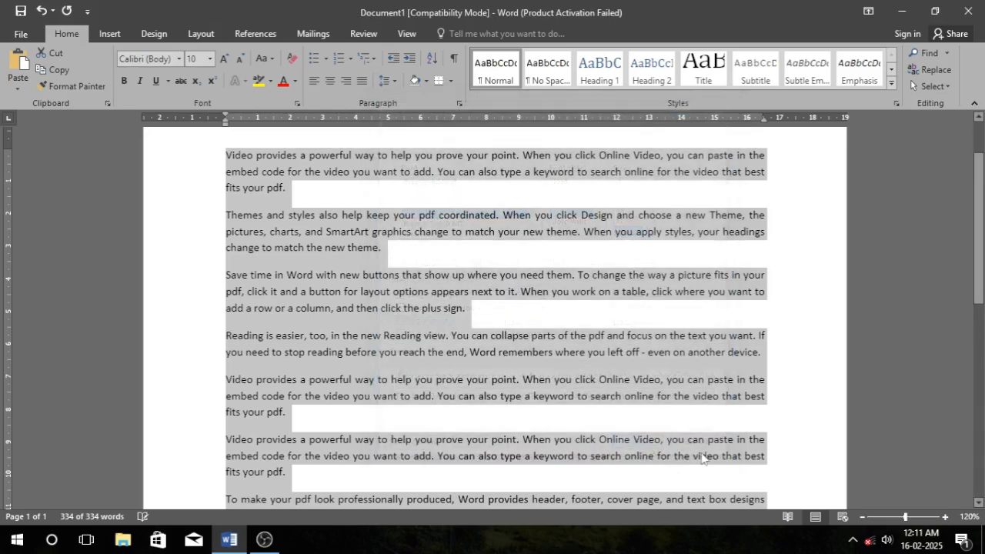
scroll(466, 362, "down", 4)
scroll(466, 361, "up", 5)
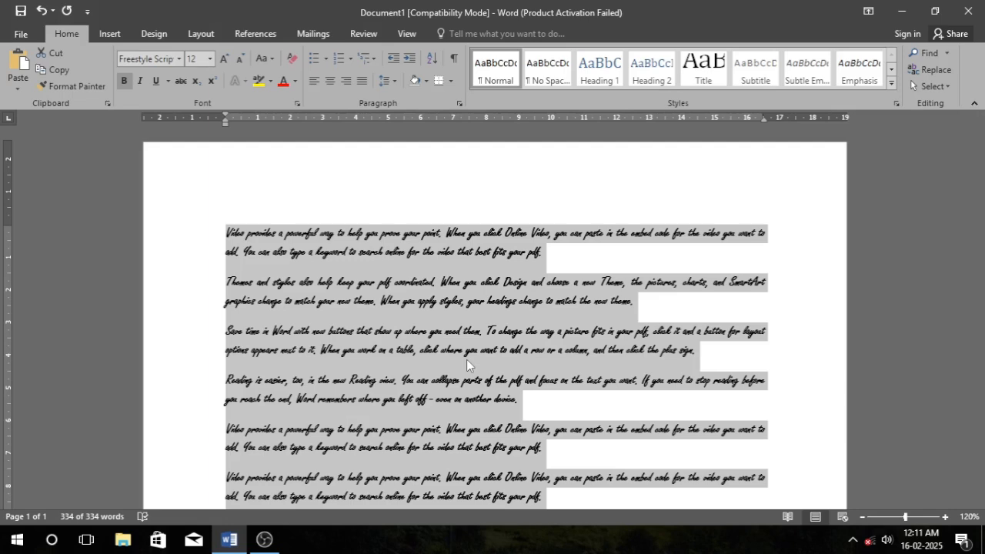
left_click(396, 335)
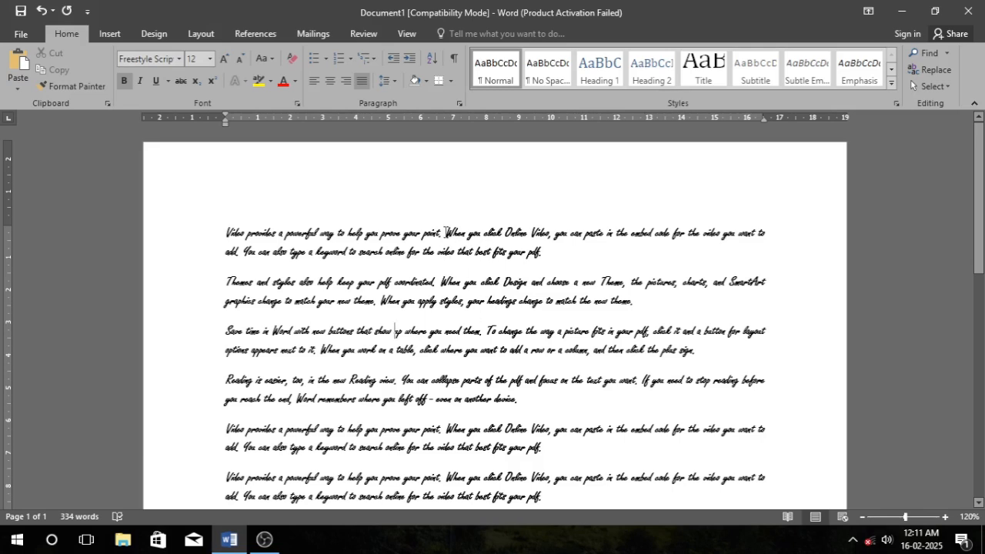
Clear all formatting from the entire document's text.
key("ctrl+a")
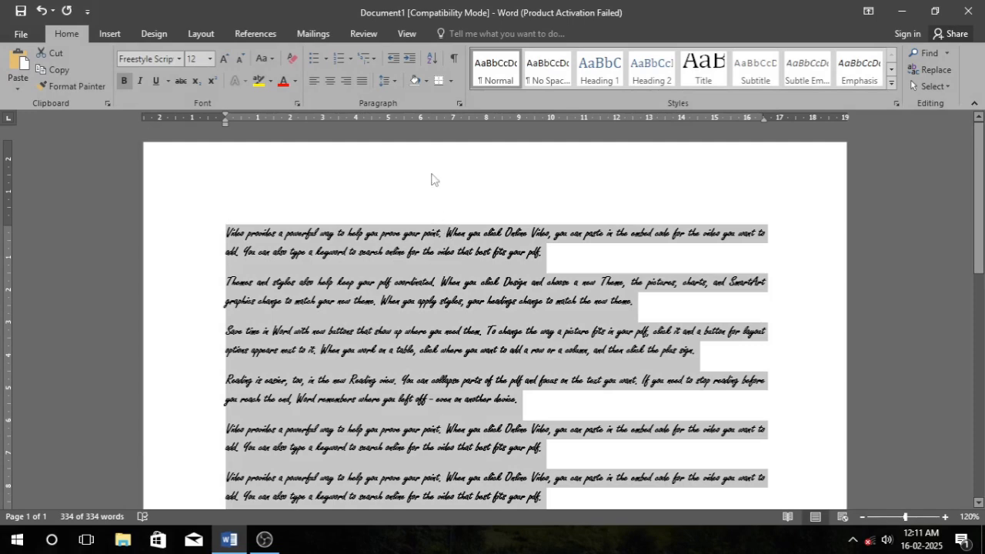
left_click(263, 59)
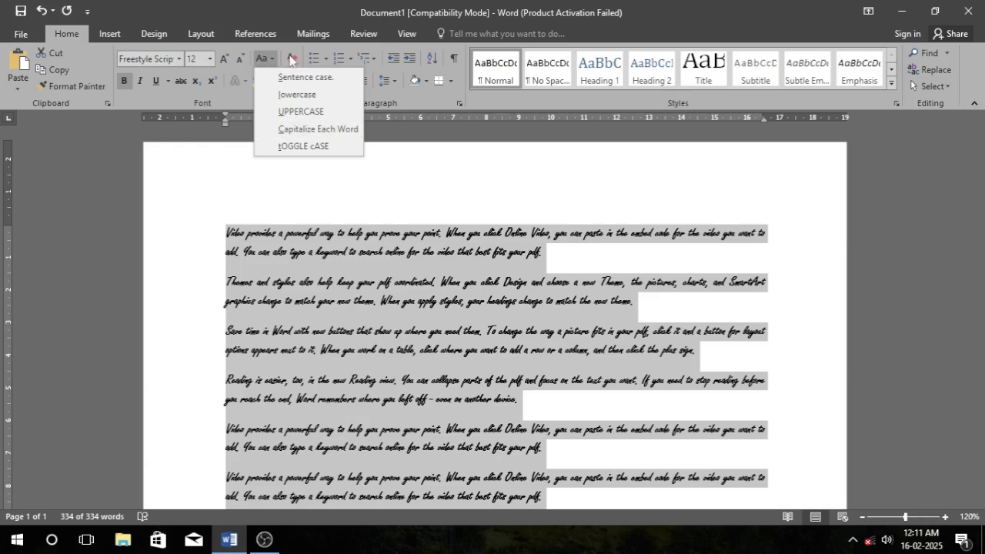
left_click(293, 59)
left_click(293, 59)
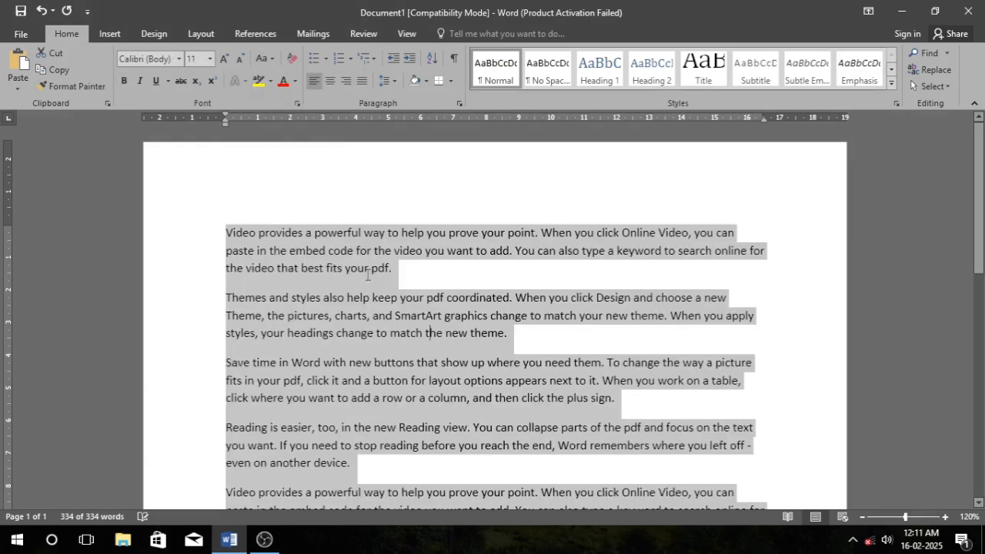
left_click(428, 333)
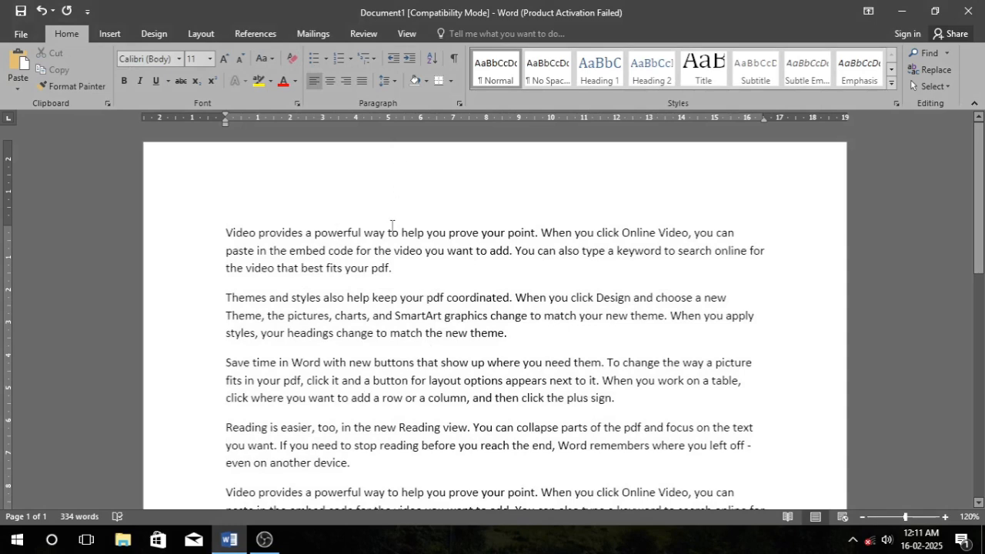
Hyperlink the selected text 'powerfu' in the first line to the chart.docx file in the Documents folder.
left_click(337, 232)
left_click_drag(314, 232, 360, 234)
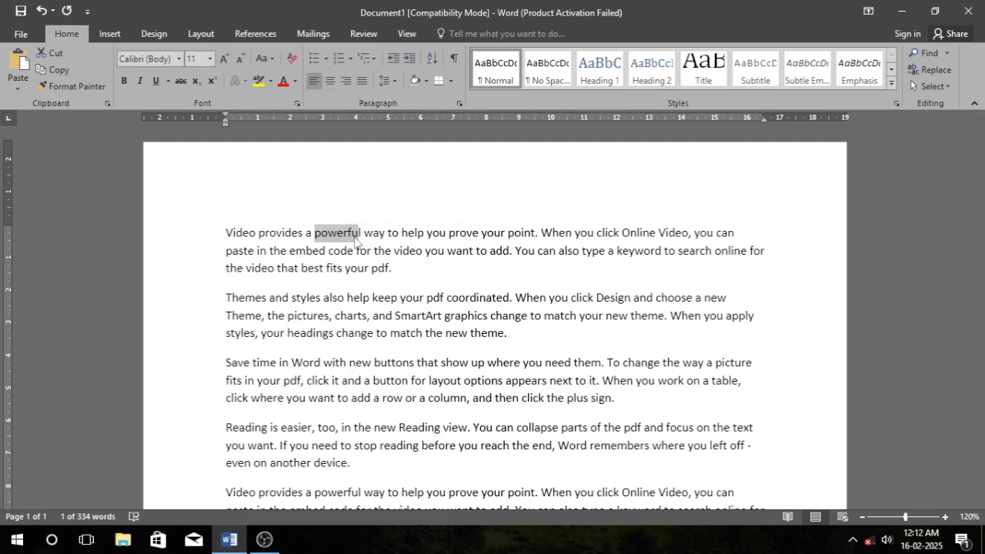
key("ctrl+k")
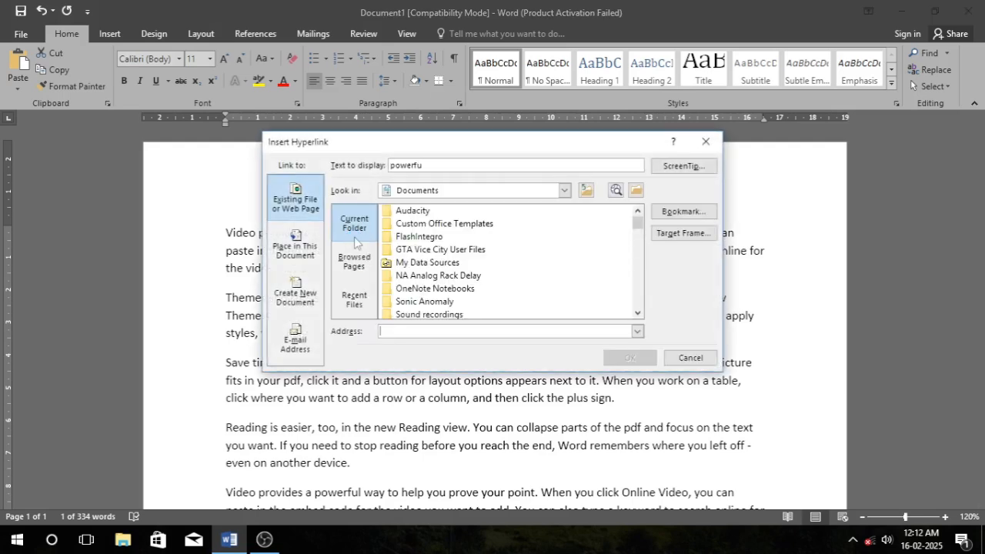
scroll(496, 252, "down", 15)
scroll(507, 252, "up", 15)
scroll(507, 252, "down", 6)
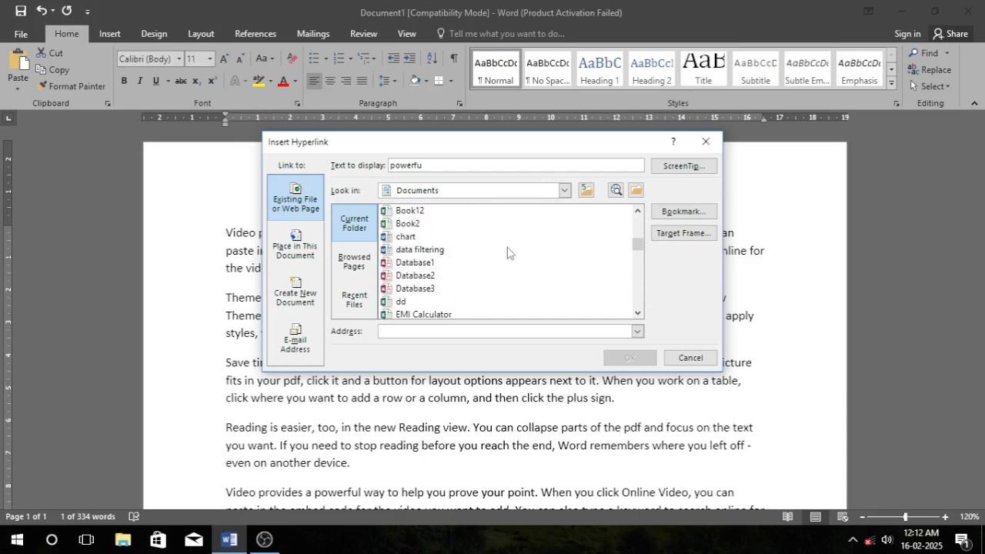
left_click(416, 238)
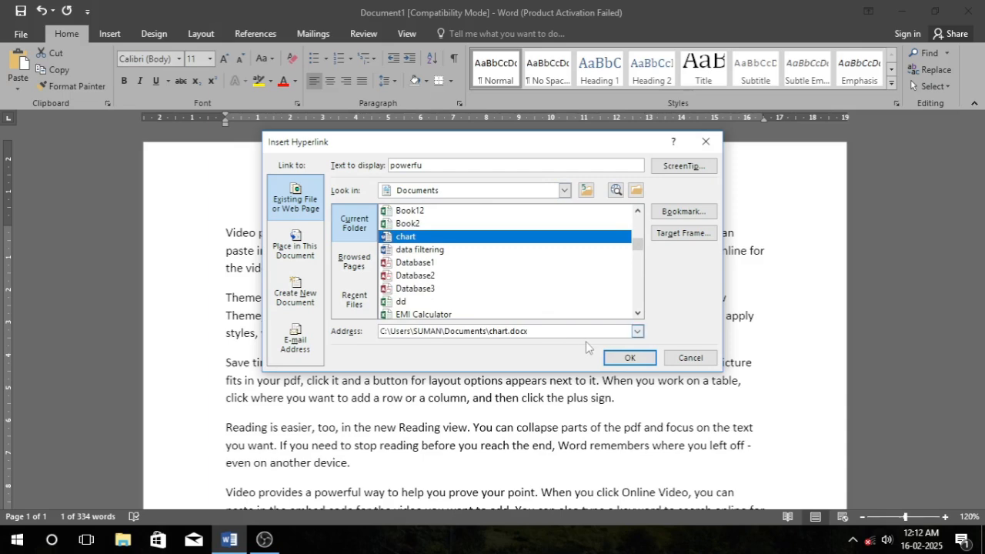
left_click(624, 356)
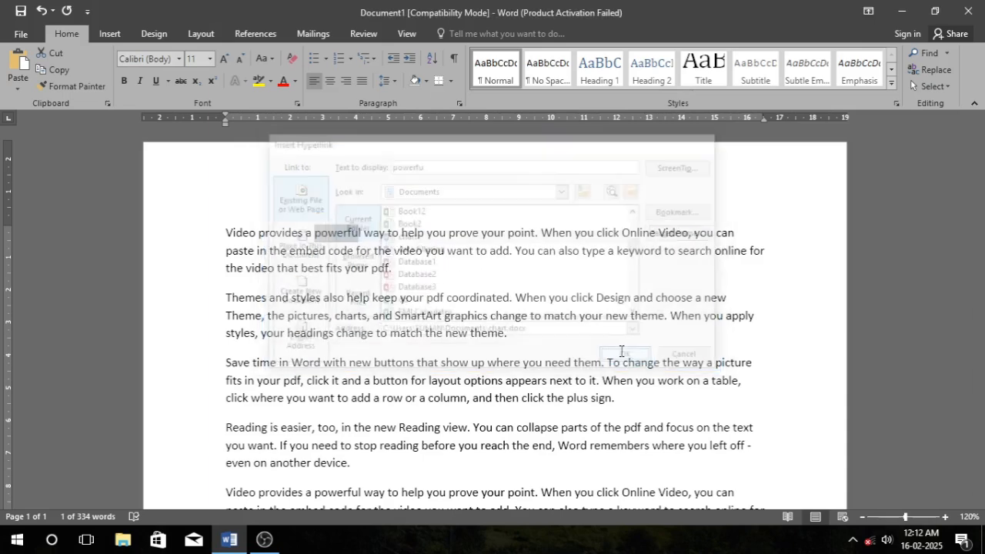
left_click(415, 272)
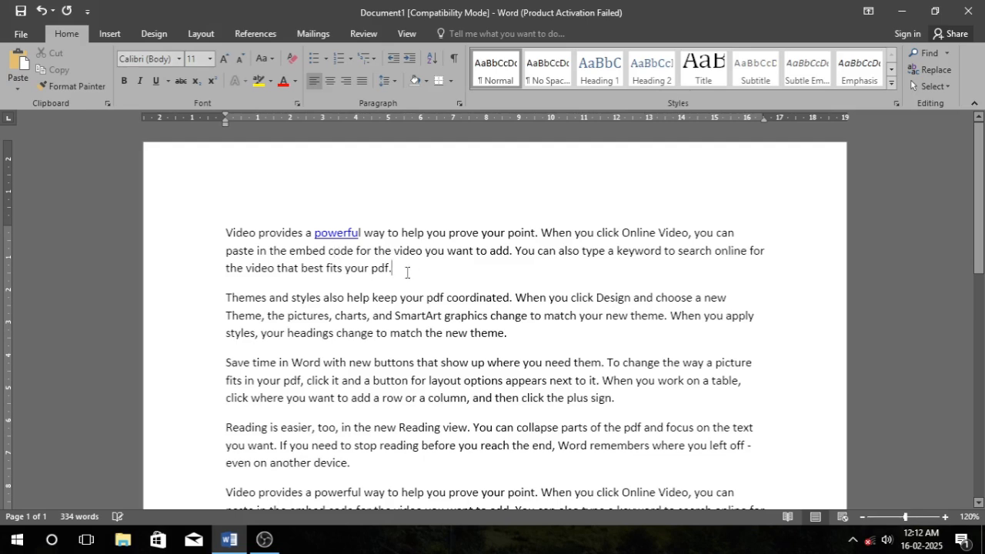
Follow the new hyperlink to open the linked chart document, accepting the security notice, then close it.
left_click(336, 237, "ctrl")
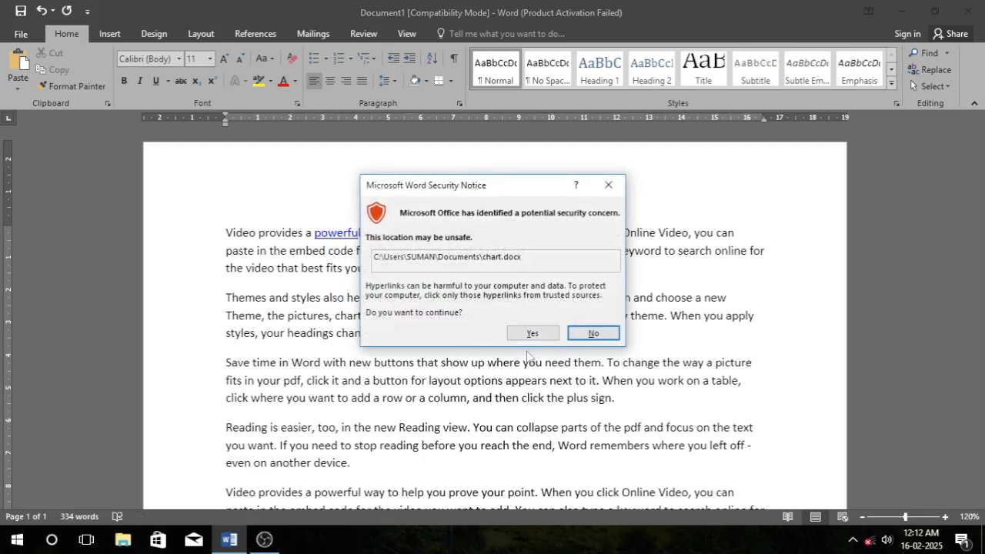
left_click(532, 333)
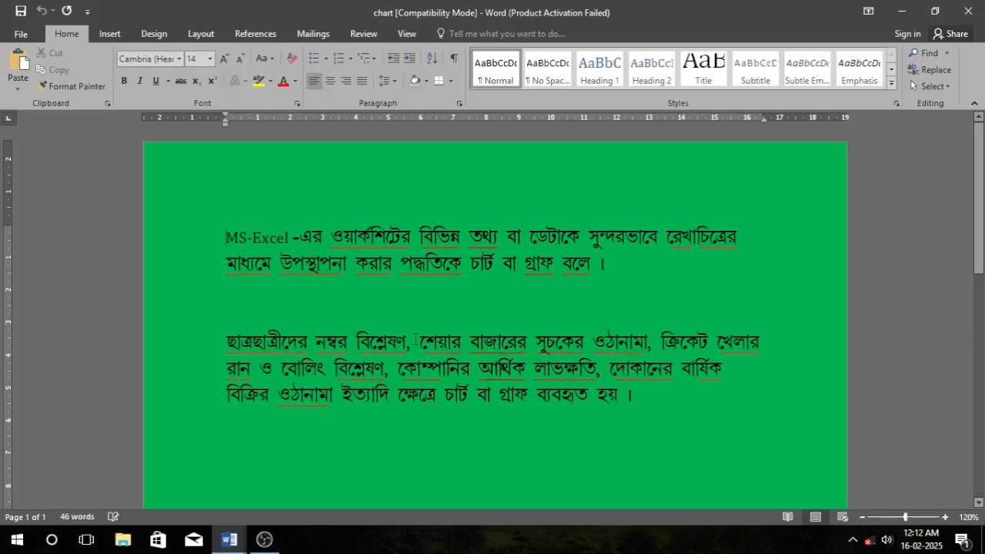
left_click(971, 11)
left_click(376, 263)
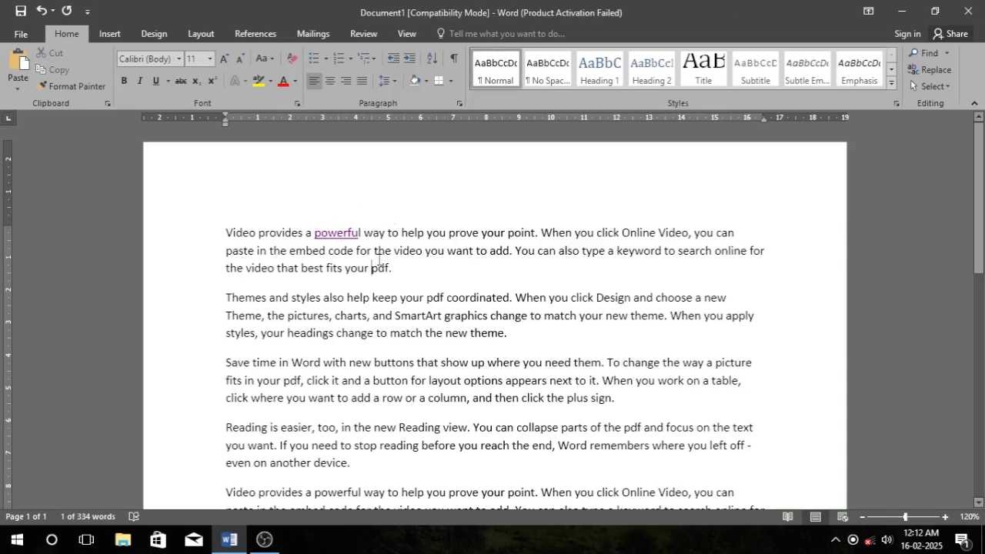